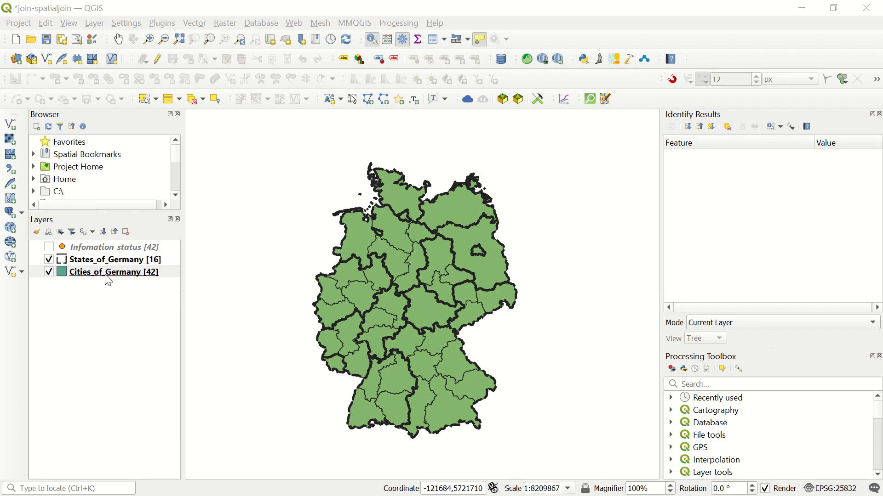
Review the attribute tables of the States_of_Germany and Cities_of_Germany layers to compare their fields.
{"action": "right_click", "coordinate": [77, 261]}
{"action": "left_click", "coordinate": [129, 193]}
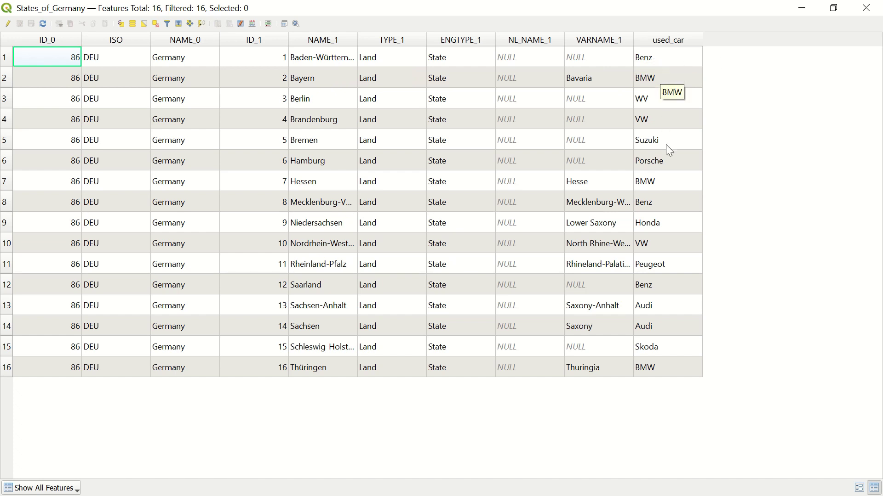
{"action": "left_click", "coordinate": [866, 8]}
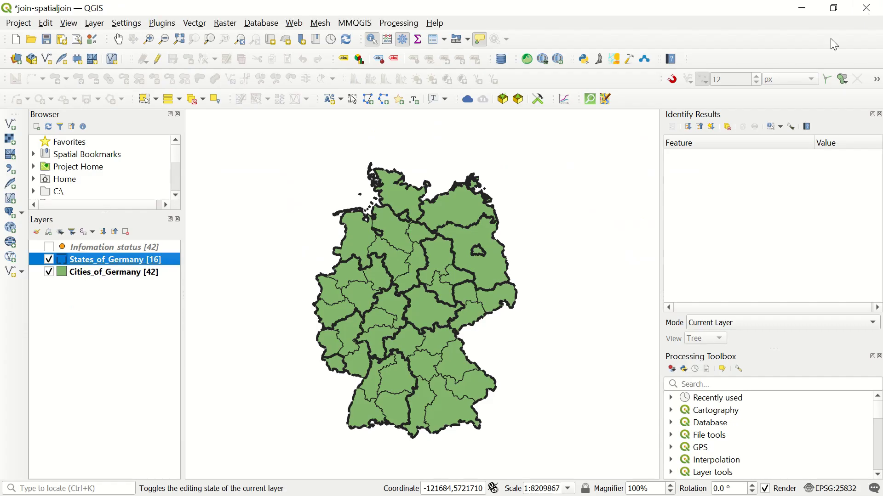
{"action": "right_click", "coordinate": [121, 275]}
{"action": "left_click", "coordinate": [196, 178]}
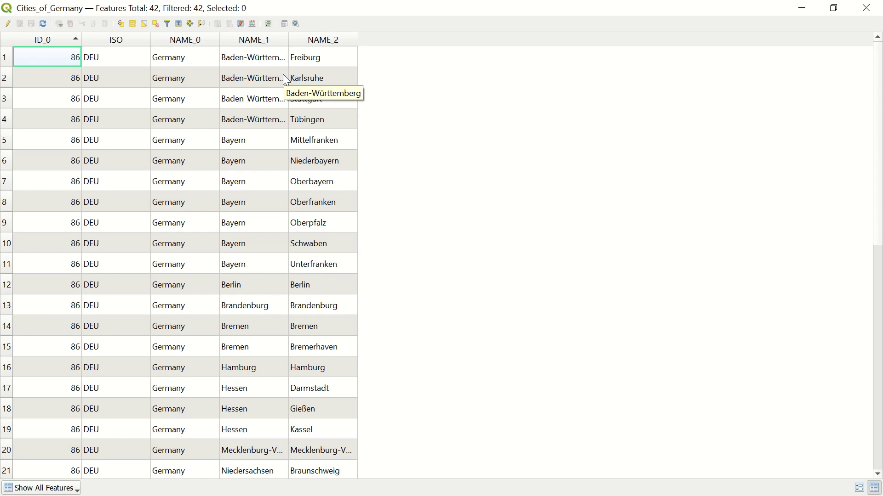
{"action": "left_click", "coordinate": [866, 8]}
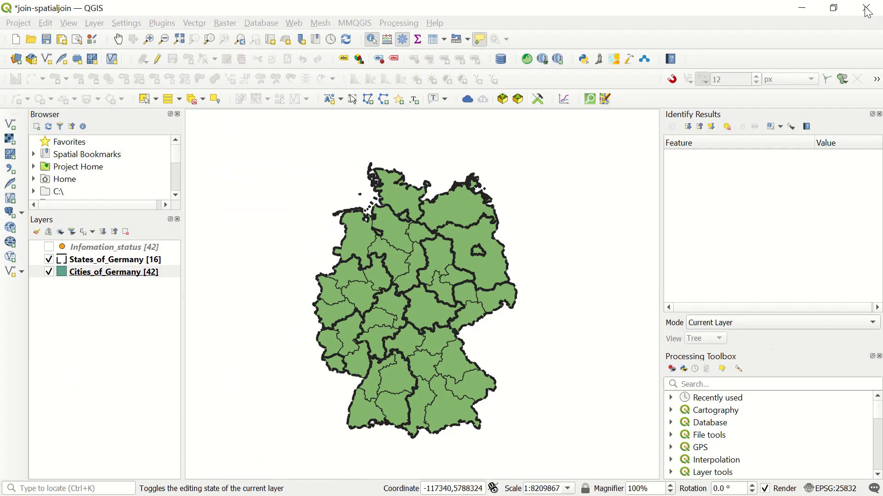
Start a vector join on the Cities_of_Germany layer with States_of_Germany as join layer and NAME_1 as both join and target field.
{"action": "right_click", "coordinate": [78, 279]}
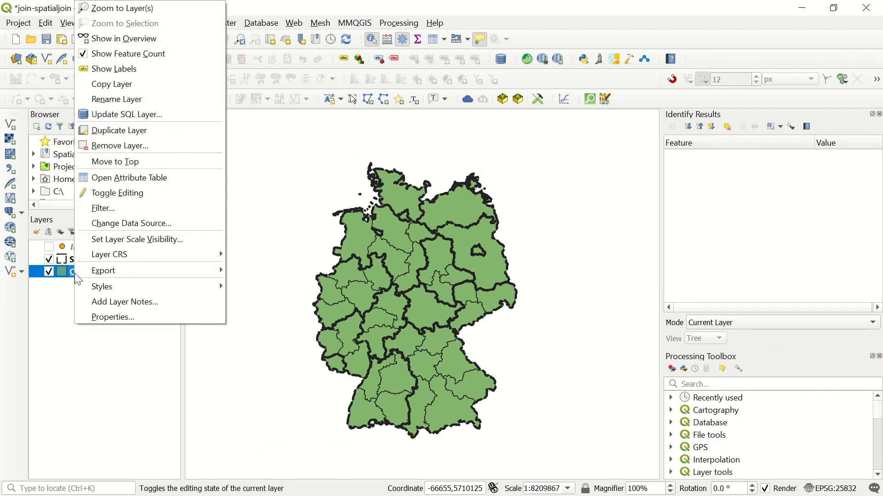
{"action": "left_click", "coordinate": [121, 315]}
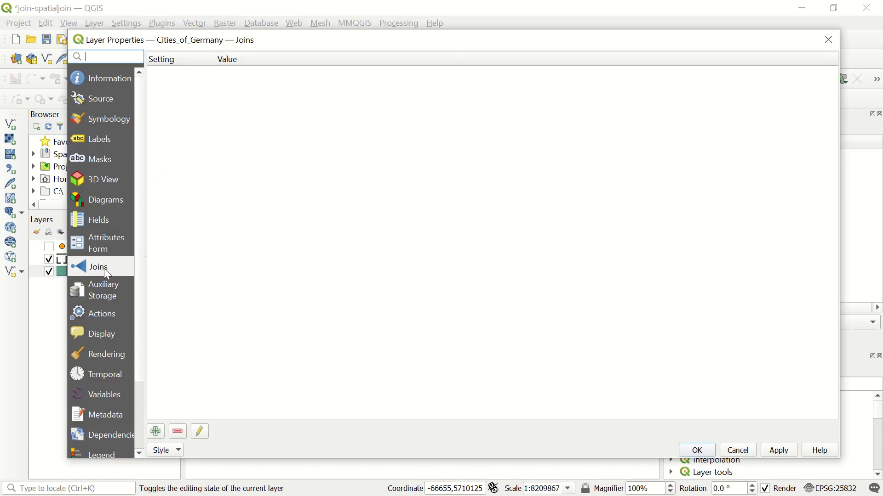
{"action": "left_click", "coordinate": [158, 435]}
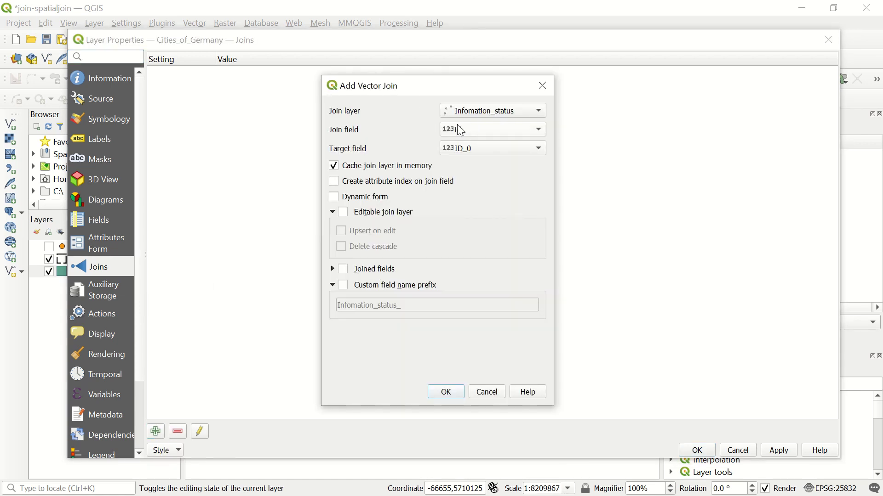
{"action": "left_click", "coordinate": [479, 115]}
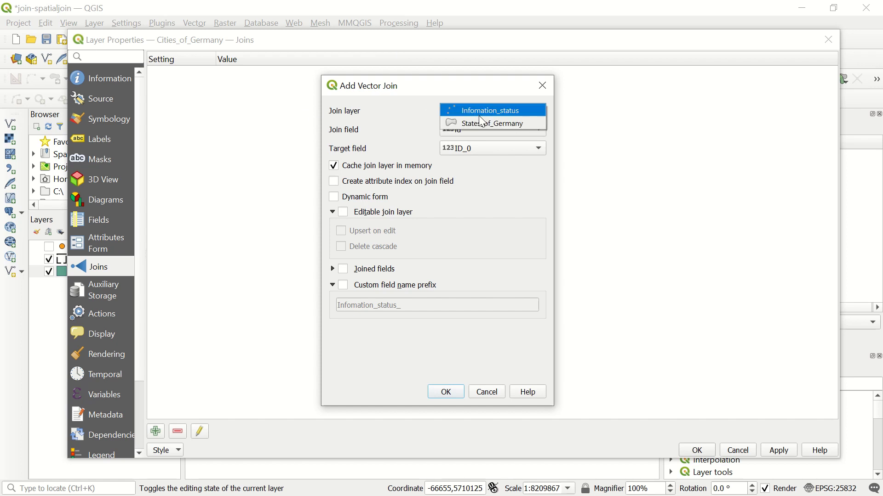
{"action": "left_click", "coordinate": [504, 124]}
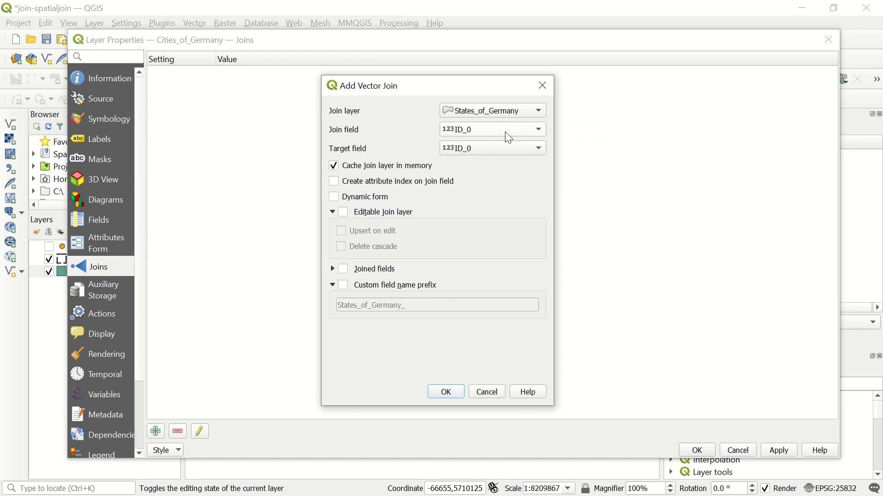
{"action": "left_click", "coordinate": [506, 132]}
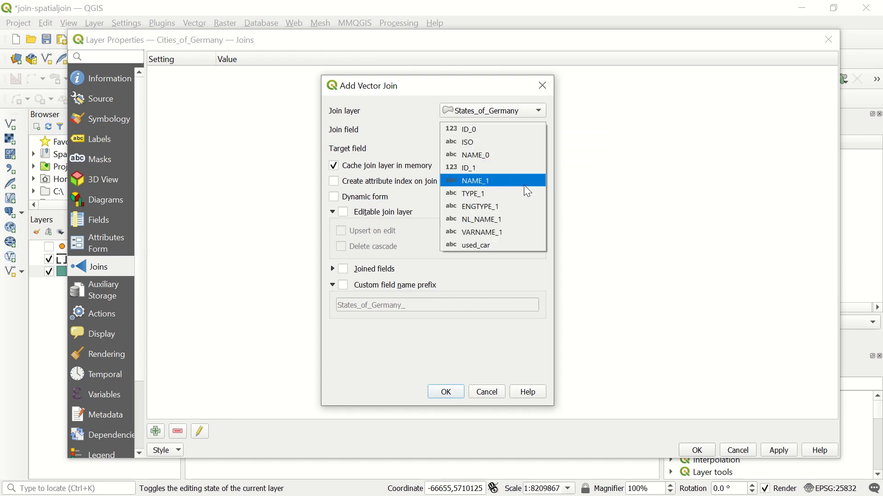
{"action": "left_click", "coordinate": [500, 184]}
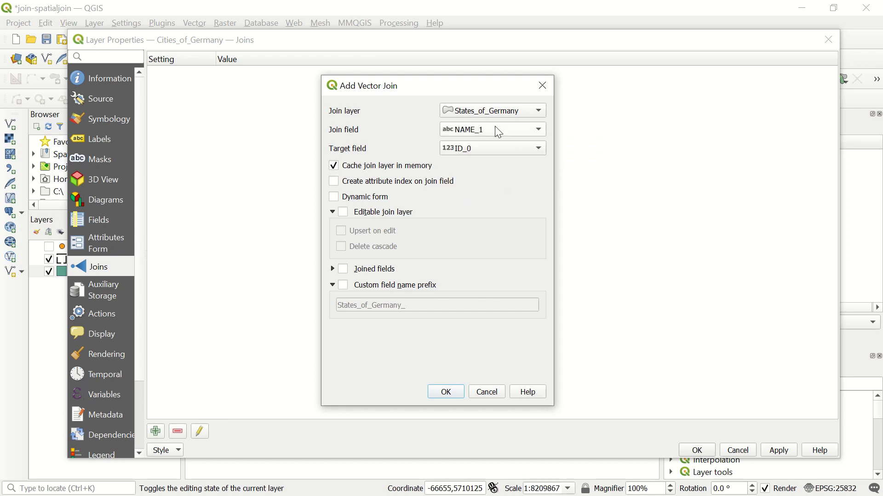
{"action": "left_click", "coordinate": [495, 145]}
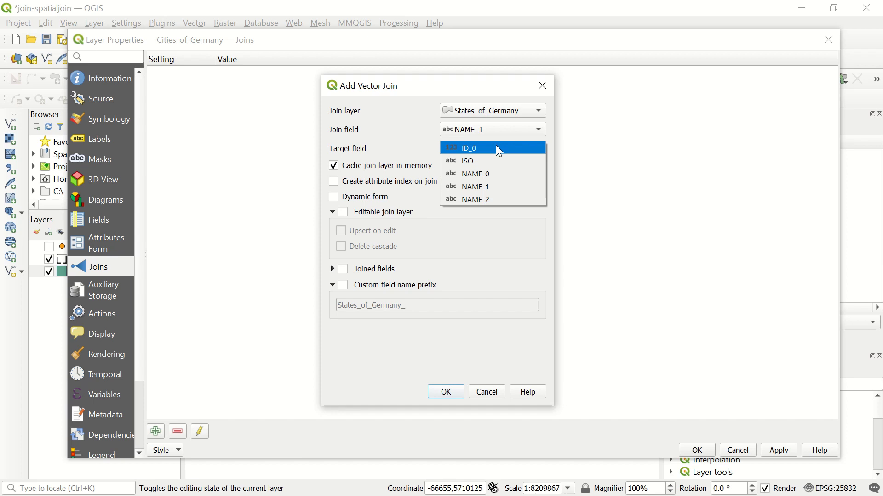
{"action": "left_click", "coordinate": [494, 187]}
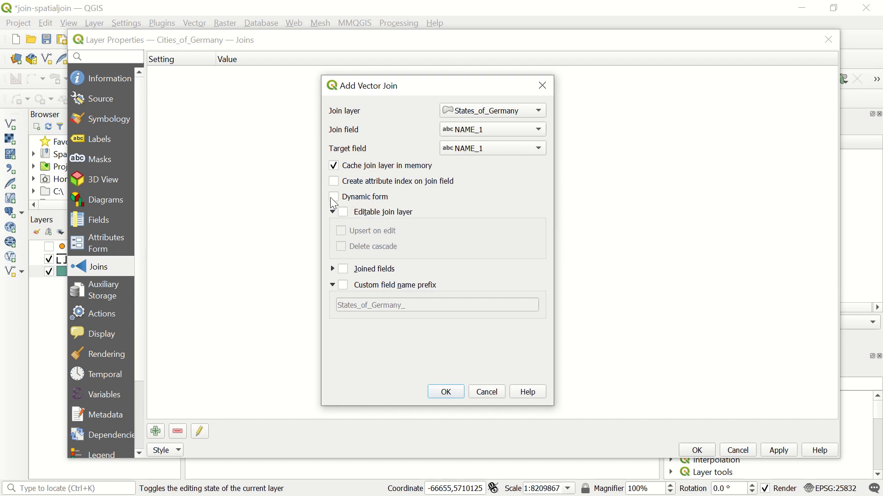
Enable the dynamic form, editable join layer and custom field name prefix States_of_Germany_, and apply the join to the layer.
{"action": "left_click", "coordinate": [335, 199]}
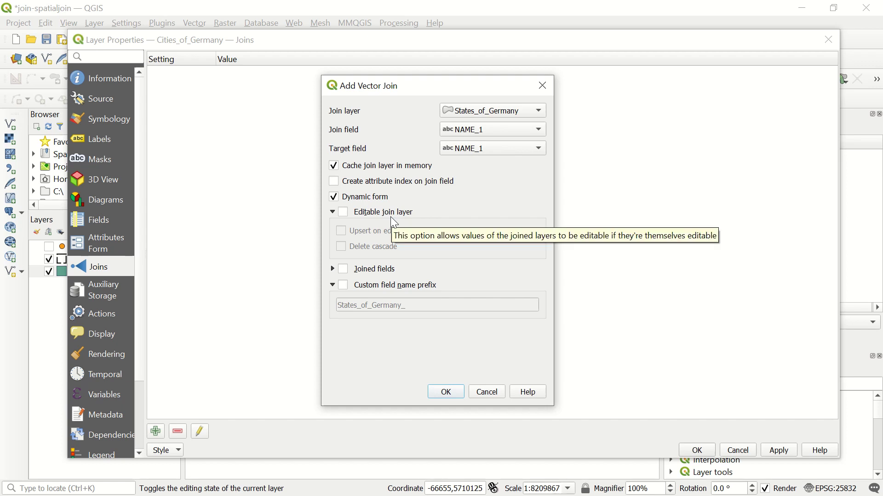
{"action": "left_click", "coordinate": [346, 214]}
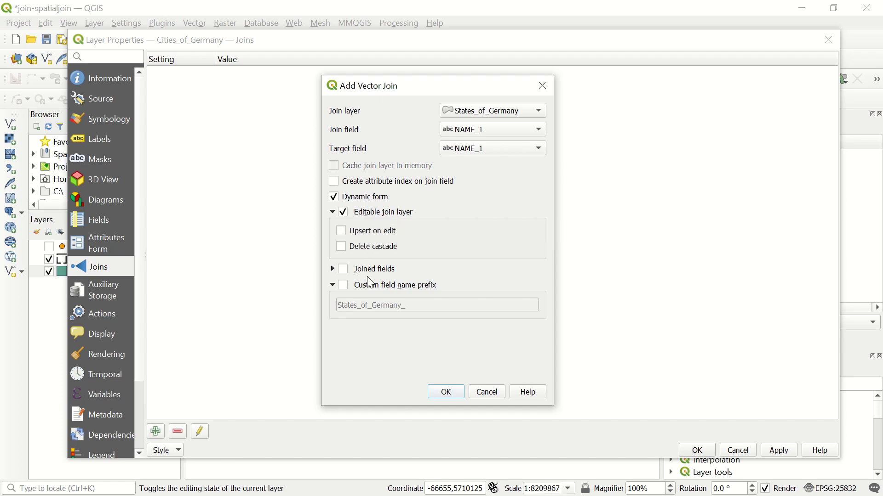
{"action": "left_click", "coordinate": [332, 269]}
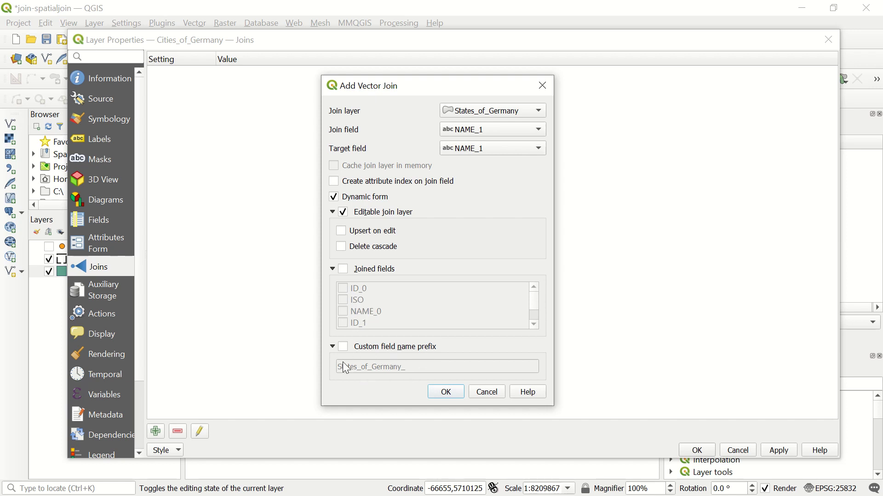
{"action": "left_click", "coordinate": [343, 348]}
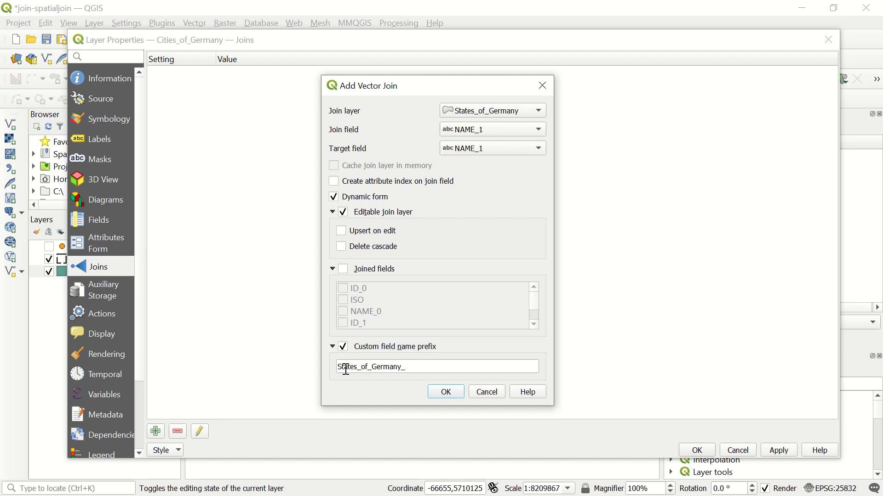
{"action": "left_click", "coordinate": [416, 366]}
{"action": "key", "text": "BackSpace"}
{"action": "left_click", "coordinate": [444, 393]}
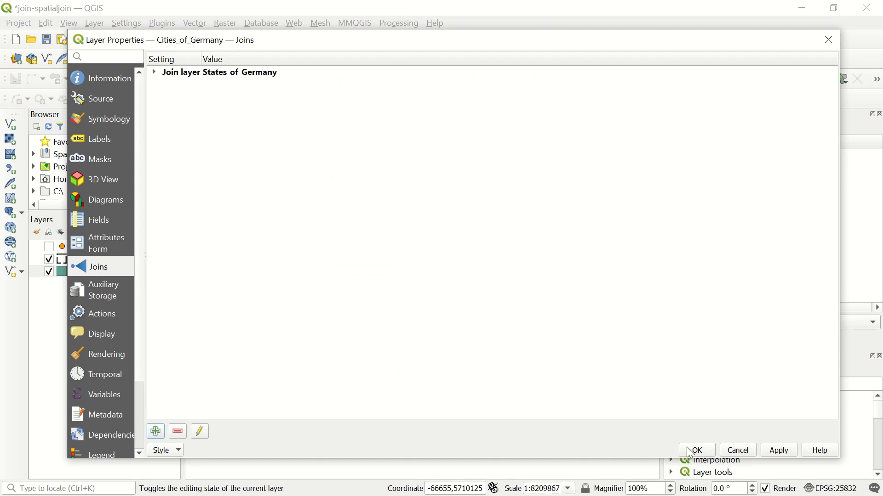
{"action": "left_click", "coordinate": [782, 451]}
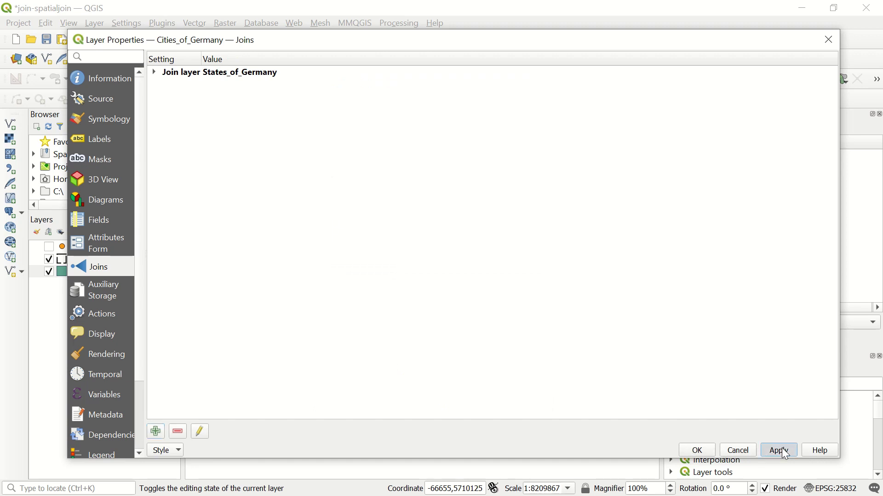
{"action": "left_click", "coordinate": [698, 451]}
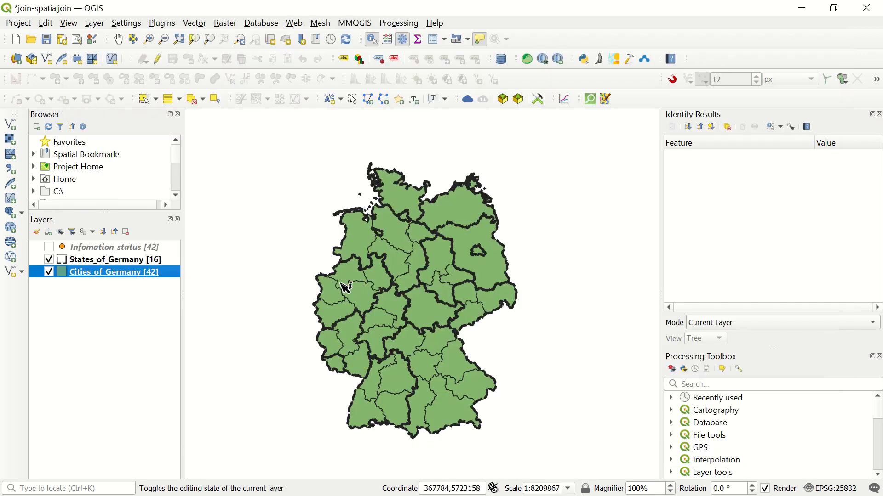
Examine the joined state columns in the Cities_of_Germany attribute table, adjusting column widths to read the used_car field.
{"action": "right_click", "coordinate": [112, 272]}
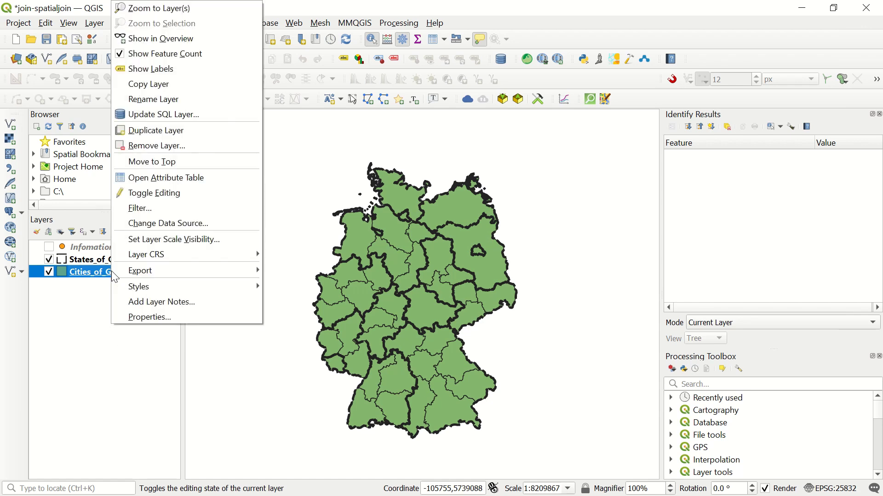
{"action": "left_click", "coordinate": [165, 182]}
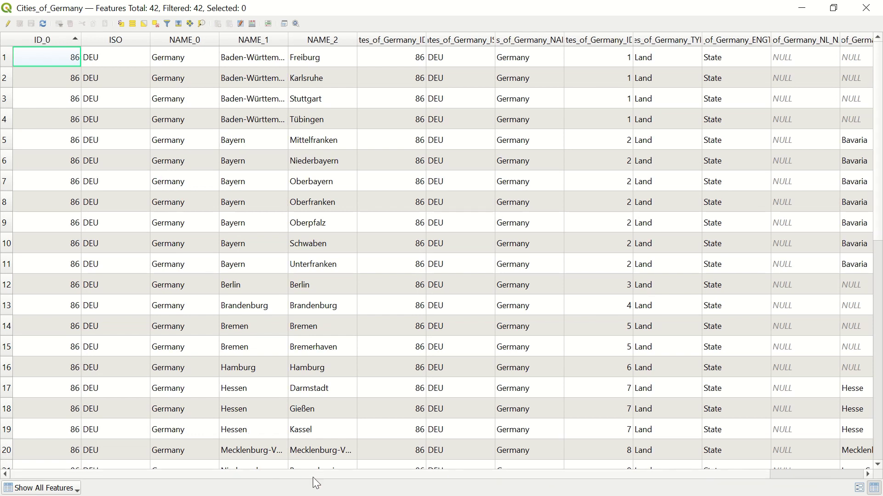
{"action": "left_click_drag", "start_coordinate": [313, 476], "coordinate": [455, 486]}
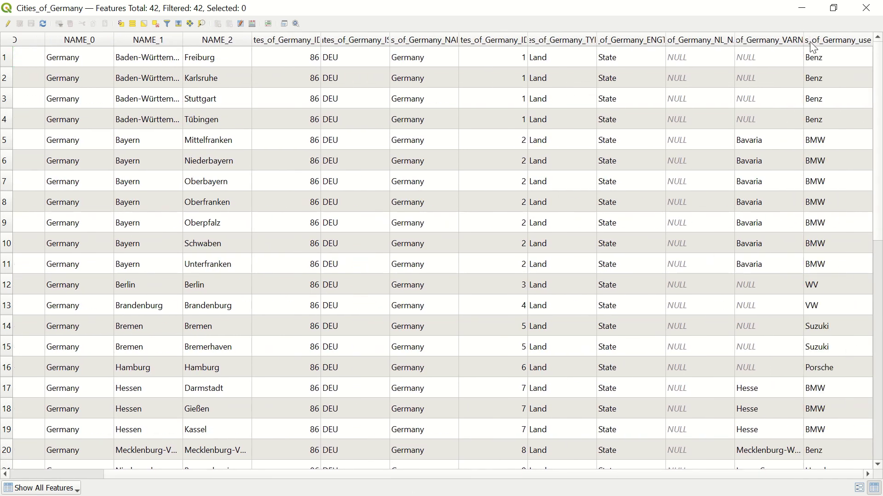
{"action": "left_click_drag", "start_coordinate": [803, 44], "coordinate": [749, 45]}
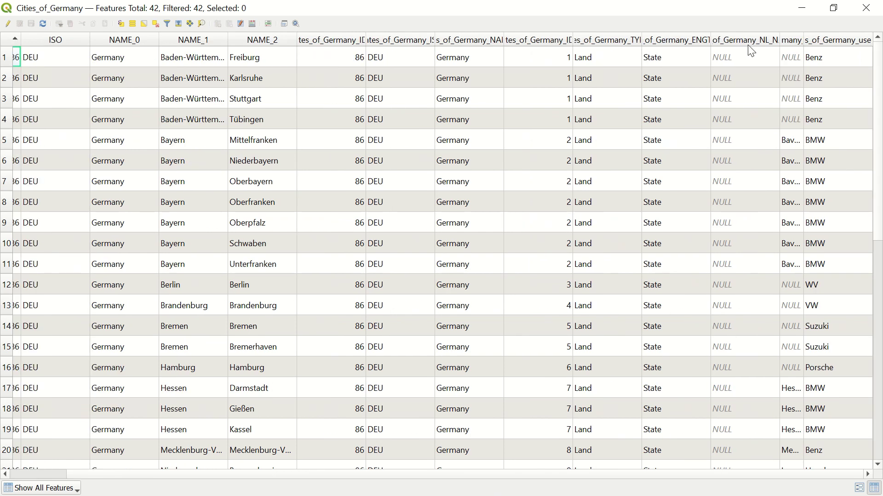
{"action": "double_click", "coordinate": [873, 40]}
{"action": "scroll", "coordinate": [762, 478], "scroll_direction": "right", "scroll_amount": 1}
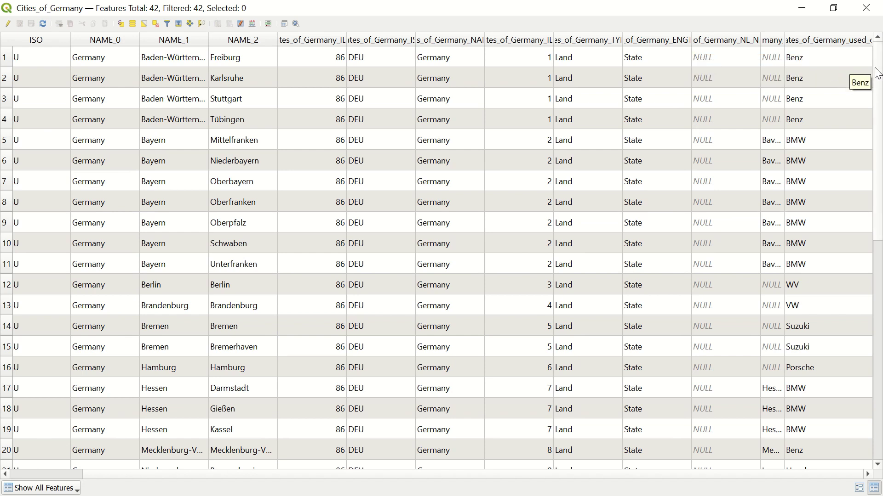
{"action": "left_click_drag", "start_coordinate": [877, 81], "coordinate": [873, 45]}
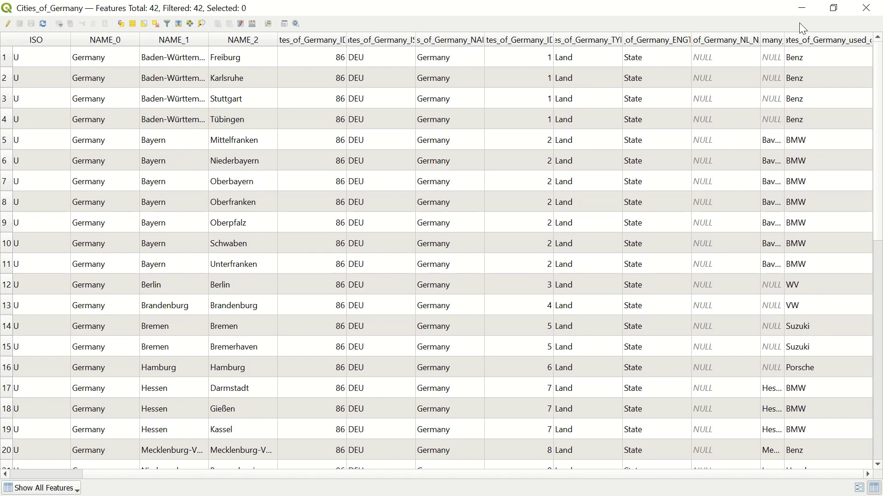
{"action": "left_click", "coordinate": [861, 10]}
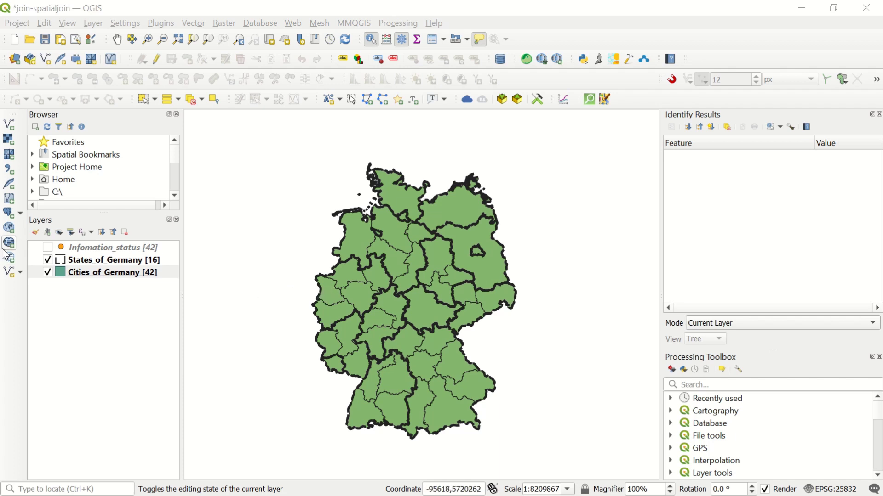
Make the Infomation_status point layer visible on the map.
{"action": "left_click", "coordinate": [47, 249]}
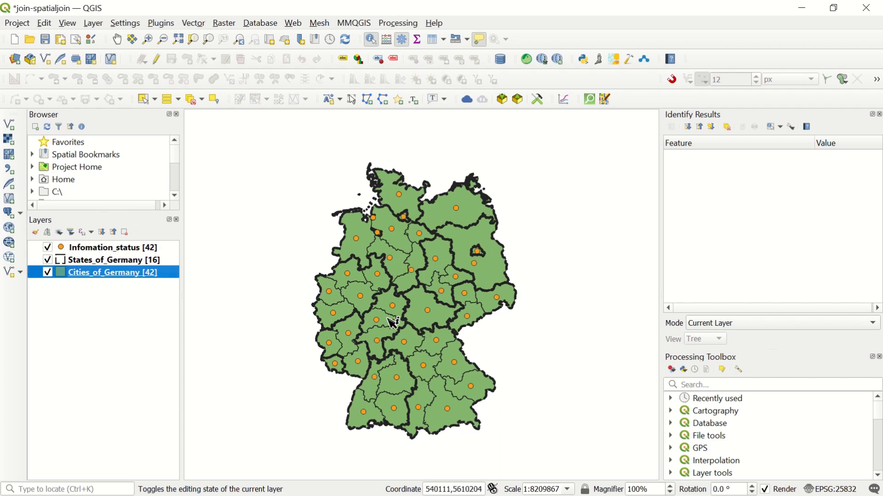
{"action": "scroll", "coordinate": [394, 300], "scroll_direction": "up", "scroll_amount": 2}
{"action": "scroll", "coordinate": [395, 300], "scroll_direction": "down", "scroll_amount": 1}
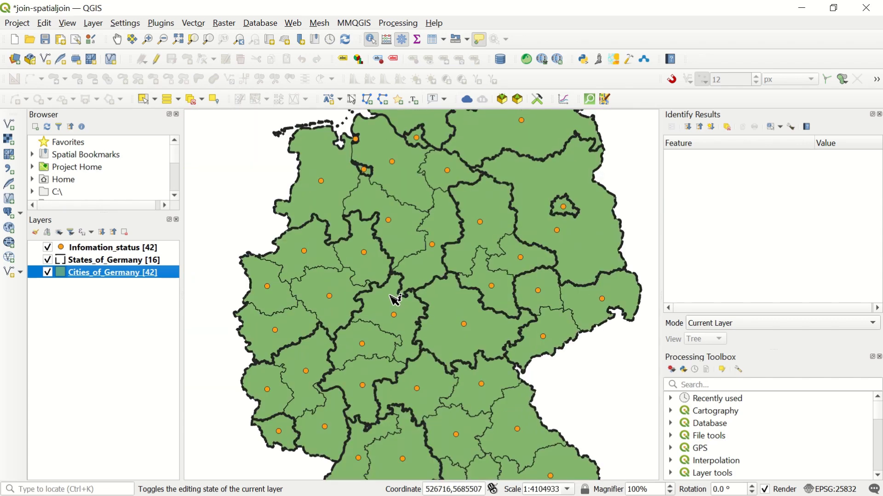
Examine the Type_2 values in the Infomation_status attribute table, widening that column.
{"action": "right_click", "coordinate": [106, 253]}
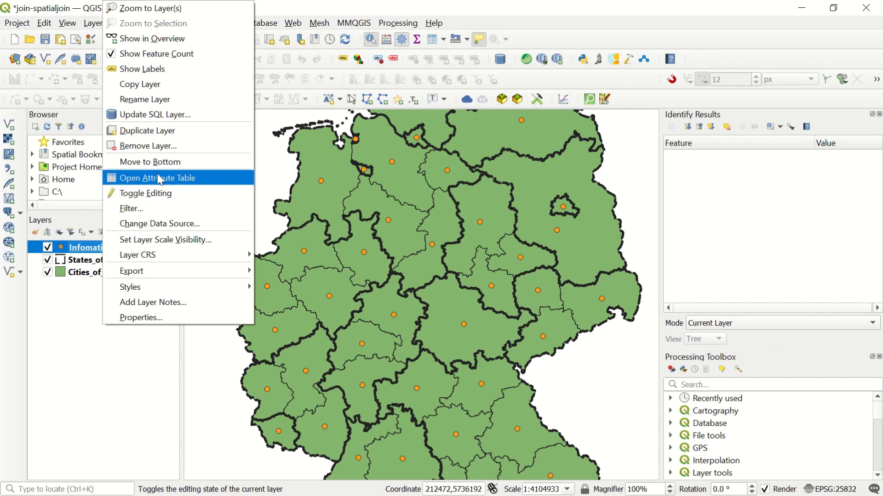
{"action": "left_click", "coordinate": [160, 179]}
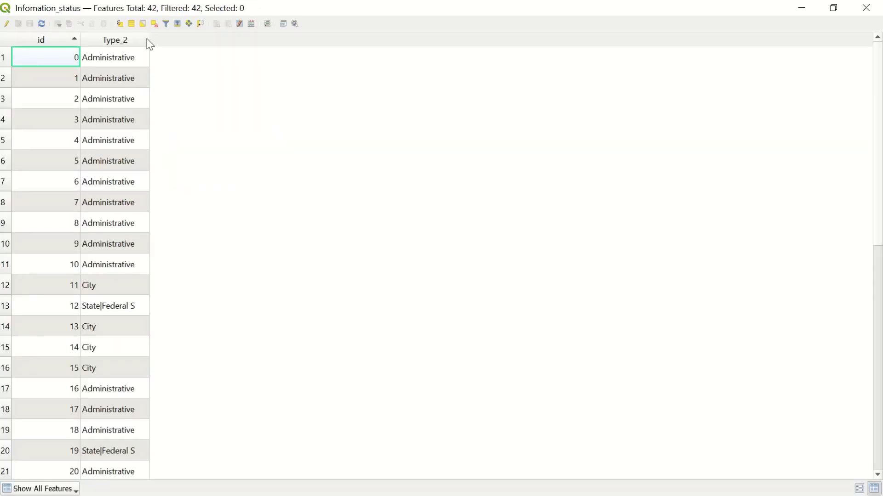
{"action": "left_click_drag", "start_coordinate": [149, 38], "coordinate": [190, 38]}
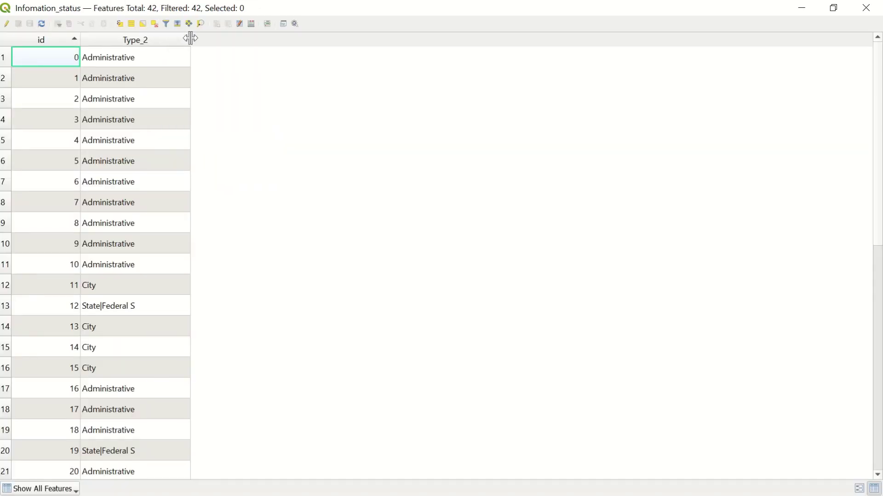
{"action": "scroll", "coordinate": [183, 107], "scroll_direction": "down", "scroll_amount": 2}
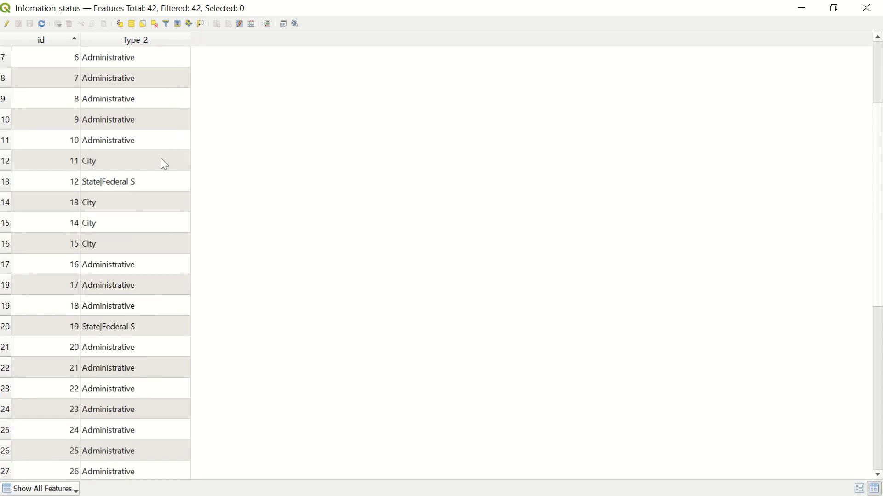
{"action": "scroll", "coordinate": [147, 159], "scroll_direction": "up", "scroll_amount": 2}
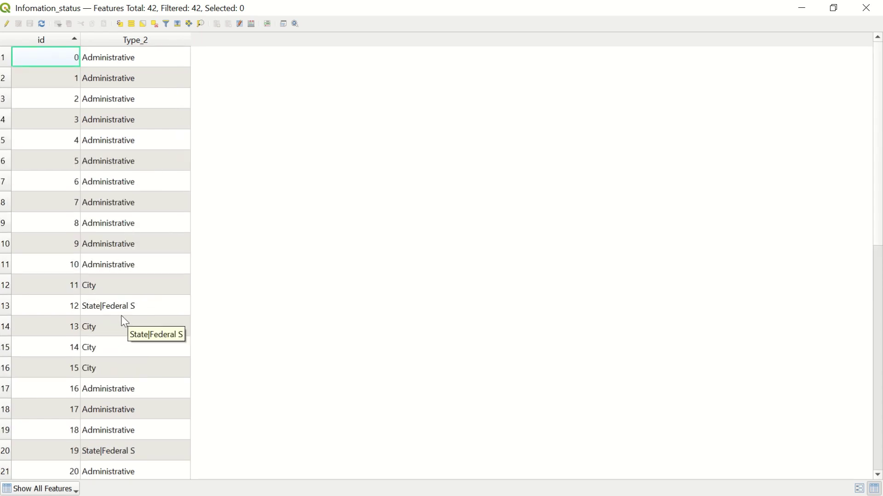
{"action": "scroll", "coordinate": [146, 317], "scroll_direction": "down", "scroll_amount": 3}
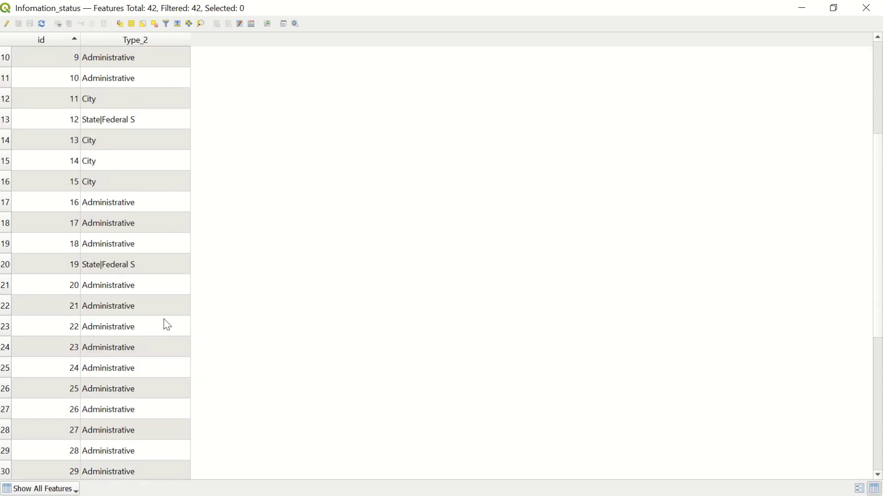
Review the remaining rows of the Infomation_status attribute table down to the last feature, and close the table.
{"action": "scroll", "coordinate": [166, 326], "scroll_direction": "down", "scroll_amount": 4}
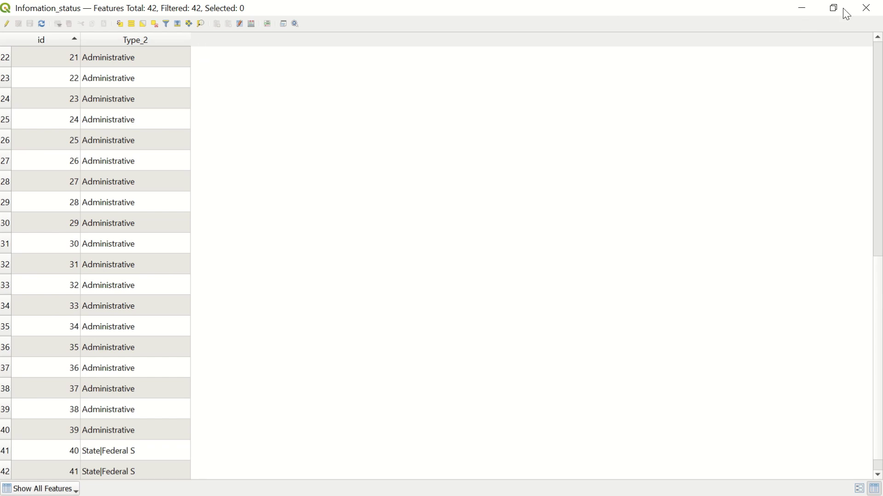
{"action": "left_click", "coordinate": [866, 8]}
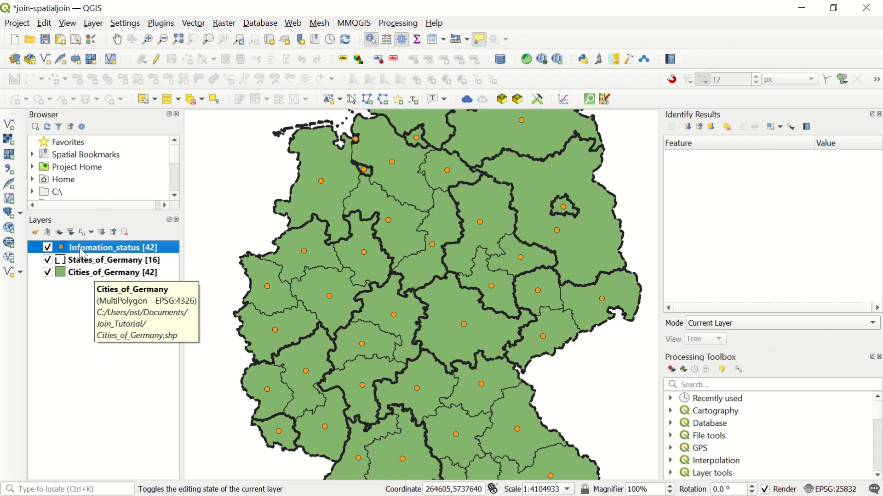
Examine the NAME_2 and joined state columns in the Cities_of_Germany attribute table, and close it.
{"action": "right_click", "coordinate": [73, 279]}
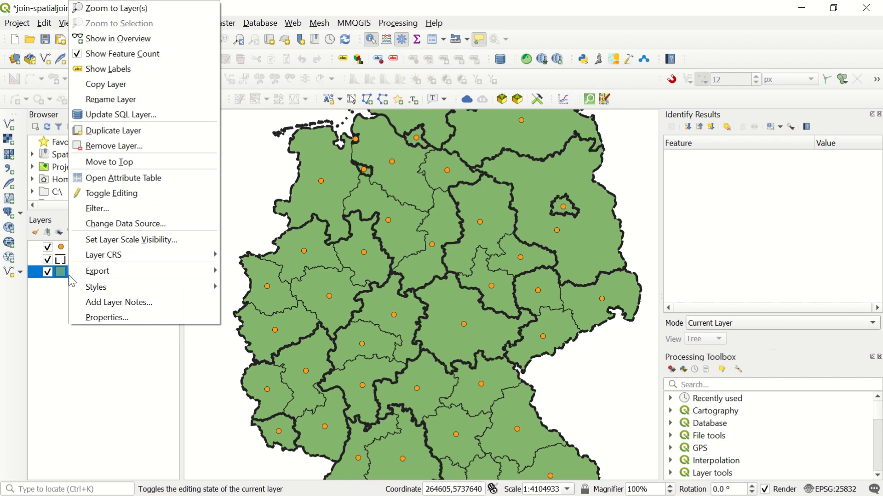
{"action": "left_click", "coordinate": [139, 185]}
{"action": "scroll", "coordinate": [170, 476], "scroll_direction": "right", "scroll_amount": 3}
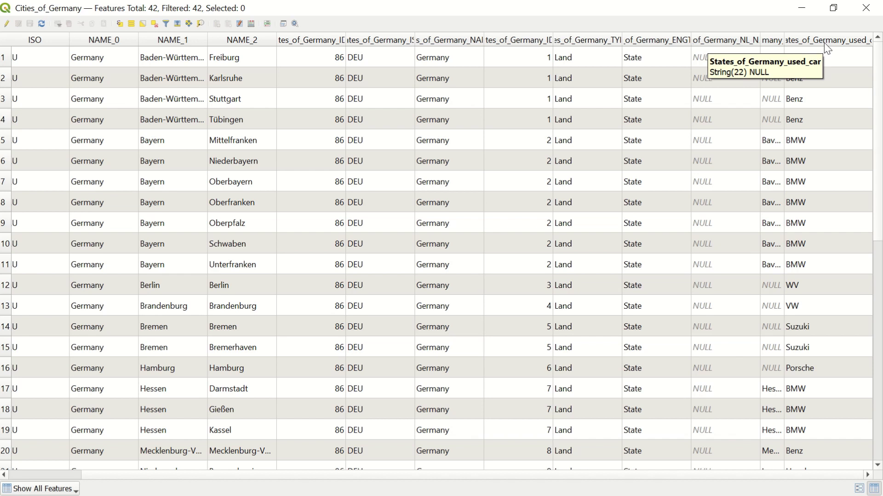
{"action": "left_click", "coordinate": [864, 10]}
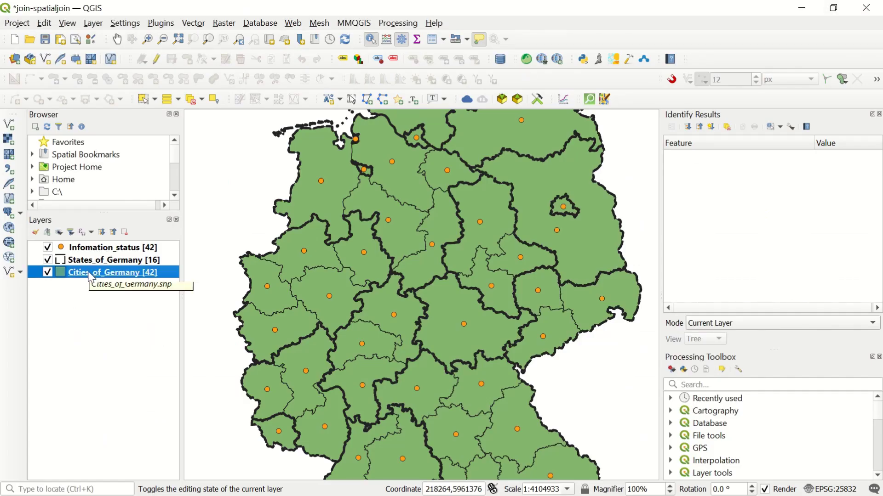
Start Join Attributes by Location with Cities_of_Germany as the base layer and Infomation_status as the join layer.
{"action": "left_click", "coordinate": [198, 25]}
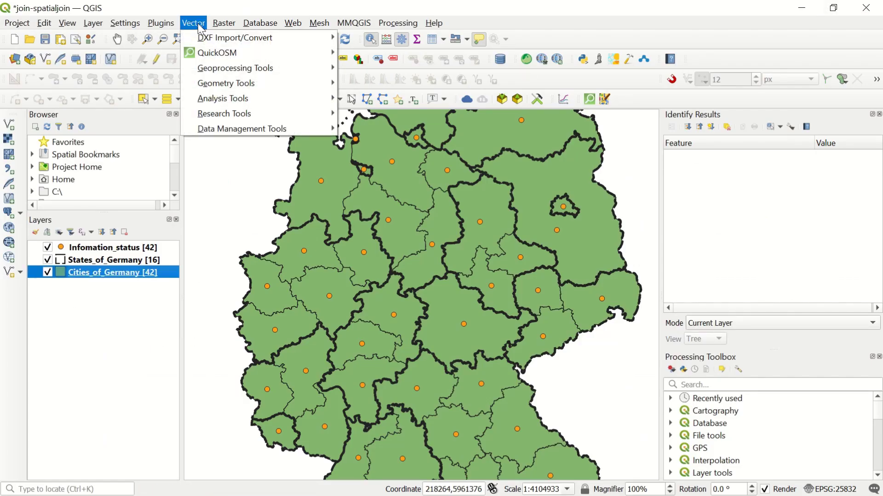
{"action": "mouse_move", "coordinate": [262, 129]}
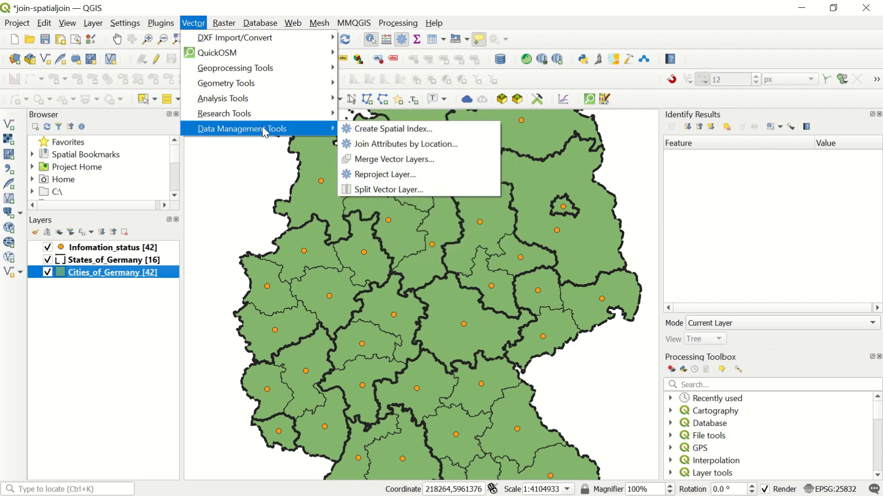
{"action": "left_click", "coordinate": [408, 144]}
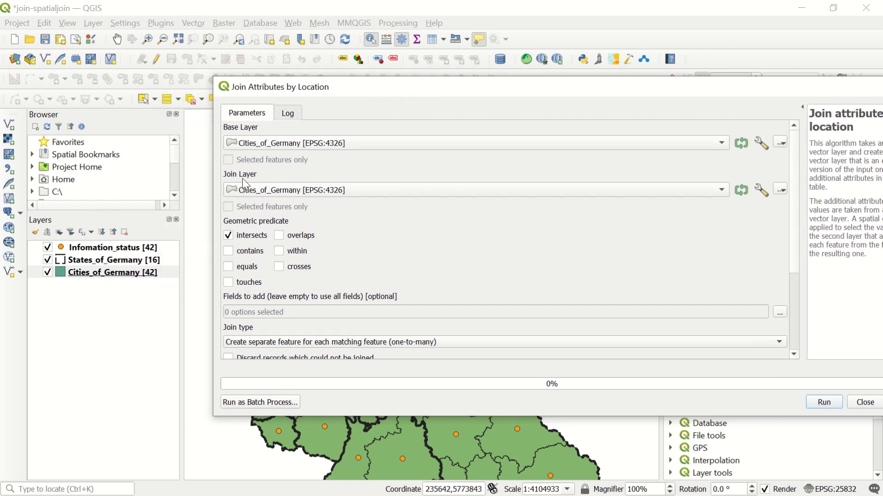
{"action": "left_click", "coordinate": [260, 192]}
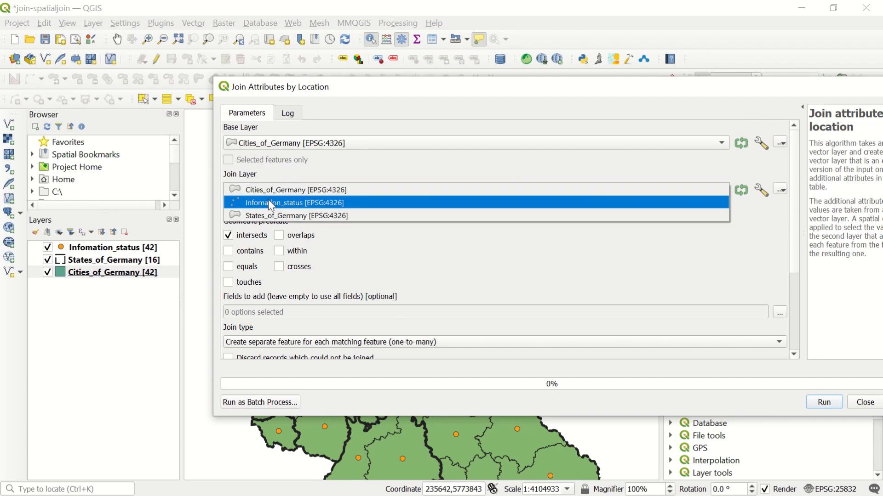
{"action": "left_click", "coordinate": [271, 207]}
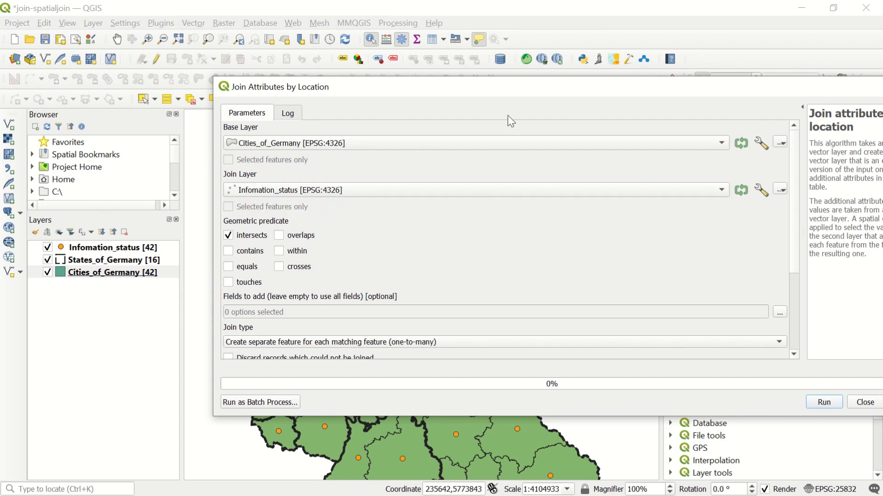
{"action": "left_click_drag", "start_coordinate": [527, 85], "coordinate": [454, 81]}
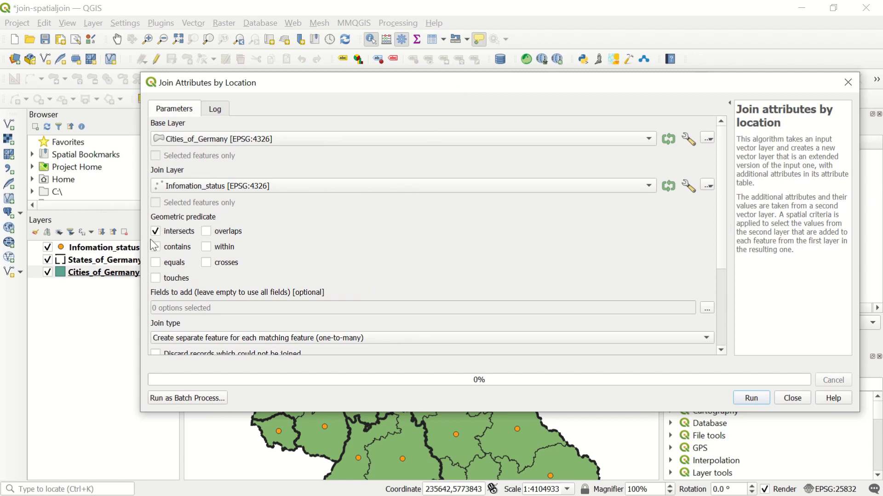
{"action": "left_click_drag", "start_coordinate": [265, 89], "coordinate": [334, 94]}
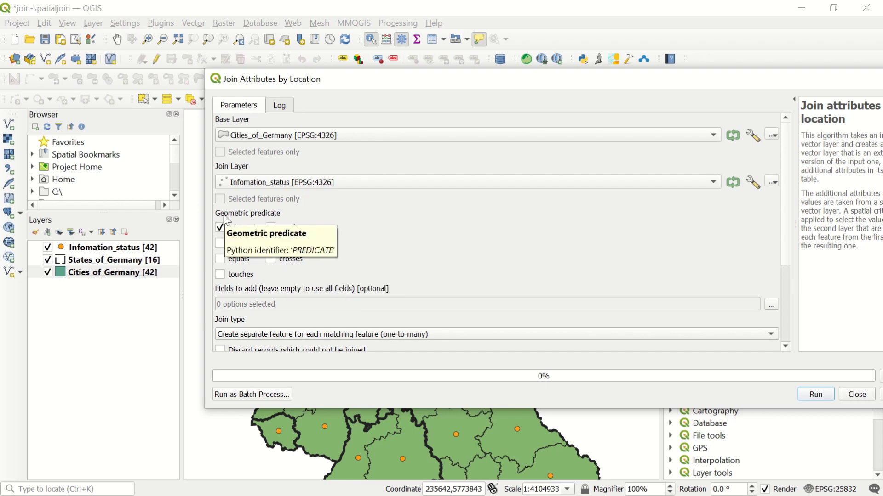
Replace the intersects geometric predicate with contains and within for the spatial join.
{"action": "left_click", "coordinate": [220, 227]}
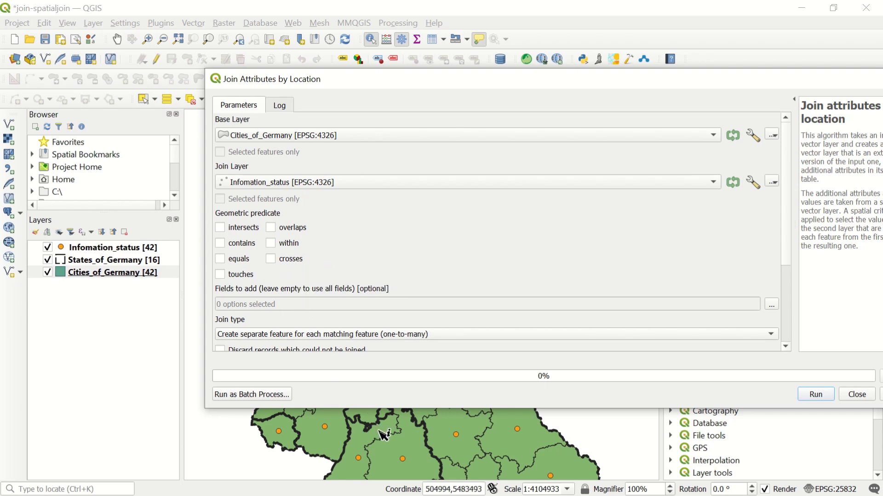
{"action": "left_click", "coordinate": [219, 242]}
{"action": "scroll", "coordinate": [355, 260], "scroll_direction": "down", "scroll_amount": 1}
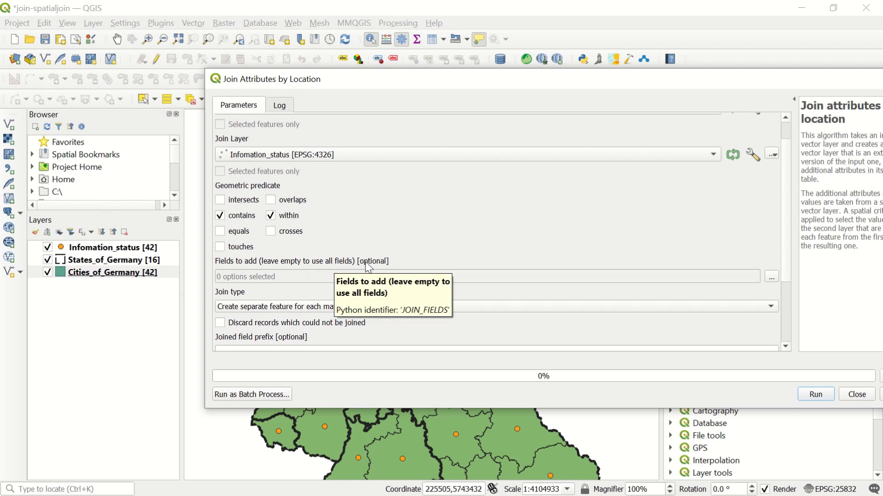
Set the join type to take attributes of the first matching feature only (one-to-one), and run the join to a temporary layer.
{"action": "left_click", "coordinate": [310, 307]}
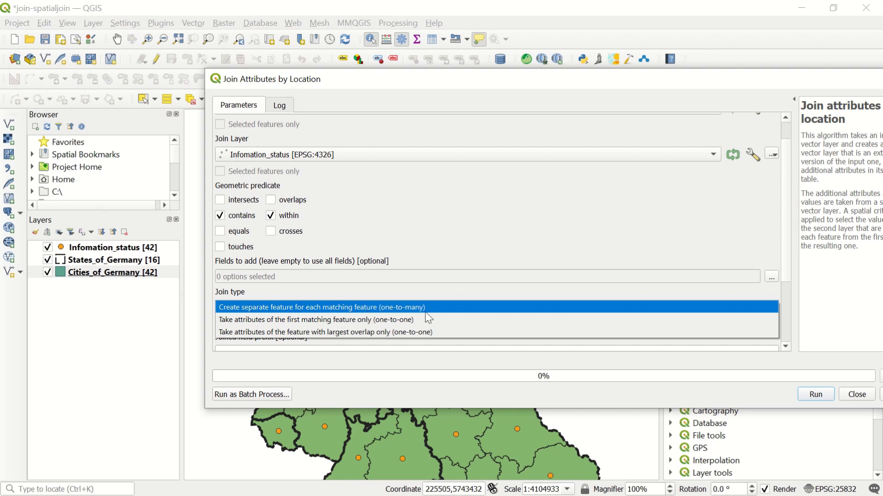
{"action": "left_click", "coordinate": [375, 320]}
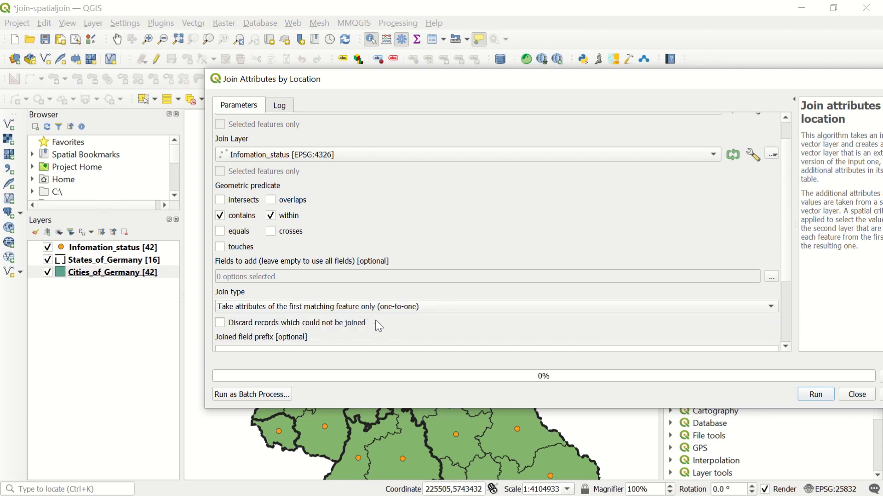
{"action": "scroll", "coordinate": [377, 325], "scroll_direction": "down", "scroll_amount": 2}
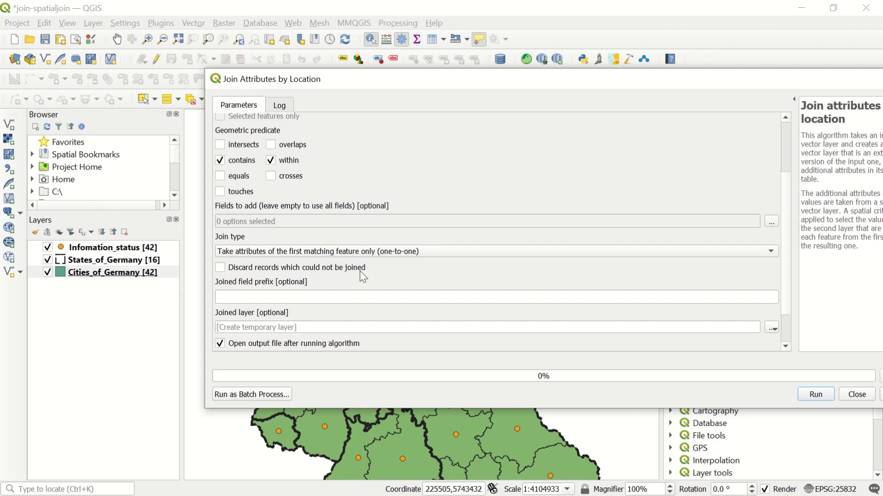
{"action": "scroll", "coordinate": [363, 279], "scroll_direction": "down", "scroll_amount": 1}
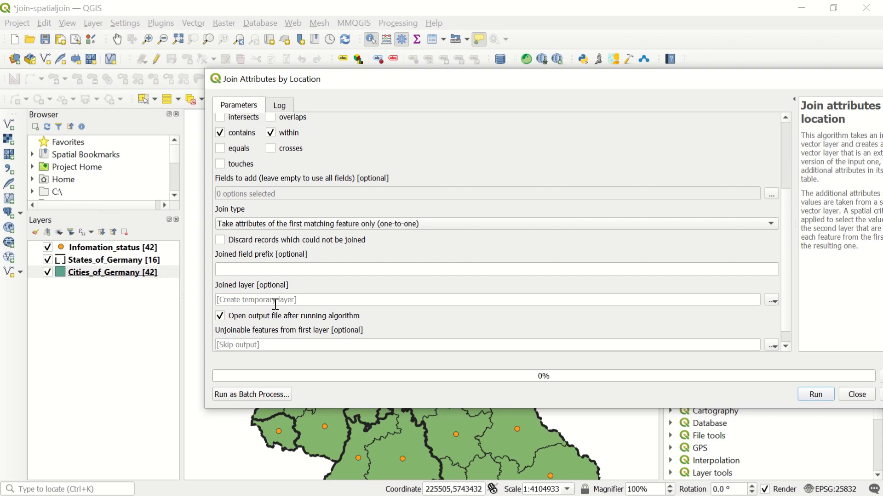
{"action": "scroll", "coordinate": [371, 315], "scroll_direction": "down", "scroll_amount": 1}
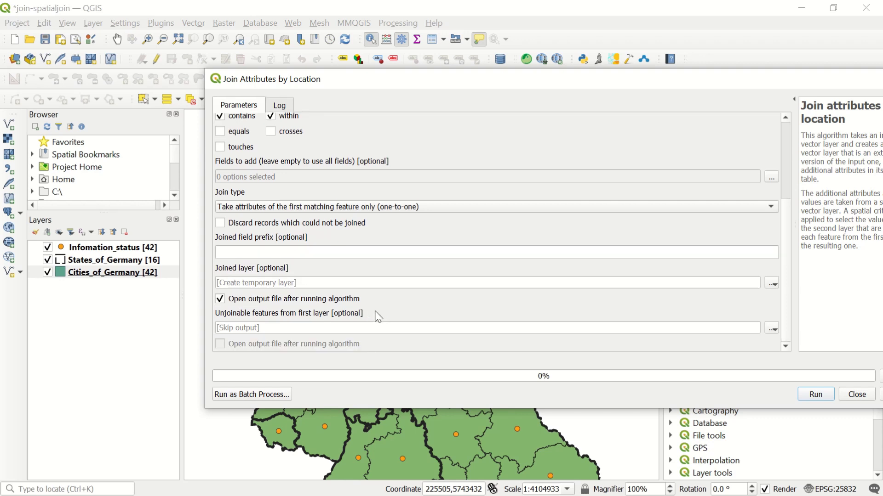
{"action": "left_click", "coordinate": [817, 395]}
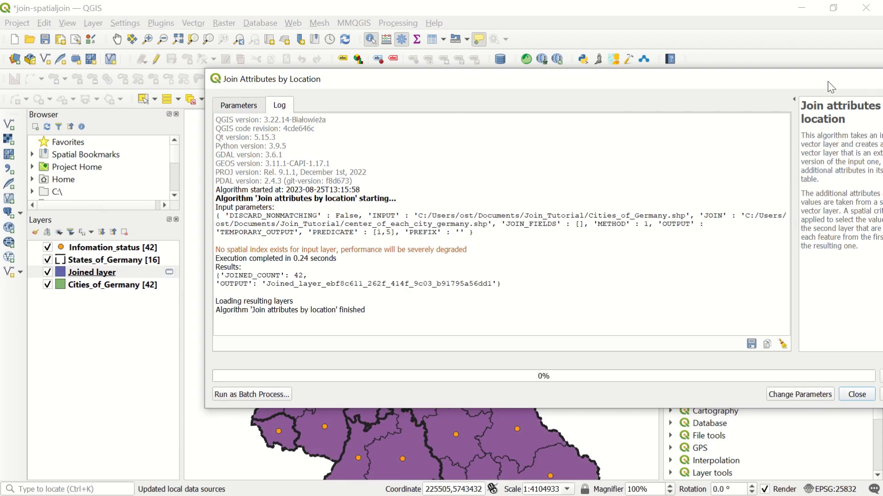
{"action": "left_click_drag", "start_coordinate": [827, 81], "coordinate": [711, 81]}
{"action": "left_click", "coordinate": [796, 79]}
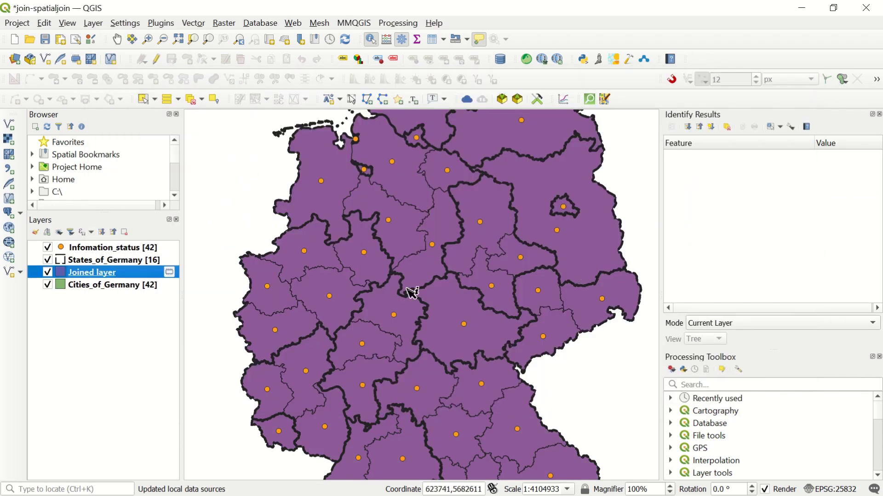
Show the feature count for the Joined layer.
{"action": "right_click", "coordinate": [94, 274]}
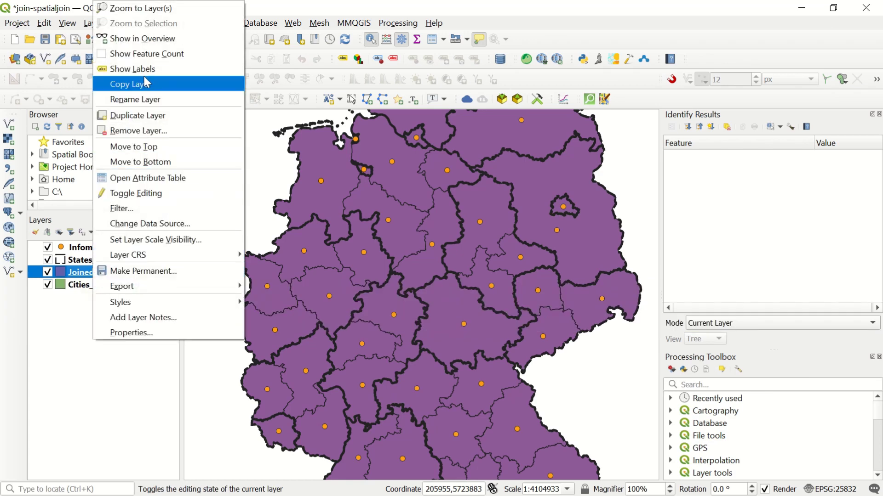
{"action": "left_click", "coordinate": [138, 54]}
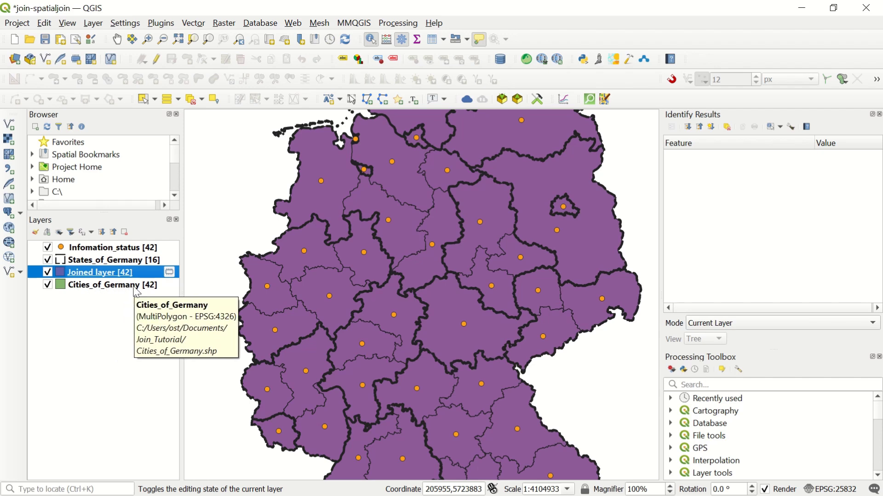
Examine the added id and Type_2 columns through all rows of the Joined layer's attribute table, and close it.
{"action": "right_click", "coordinate": [92, 274]}
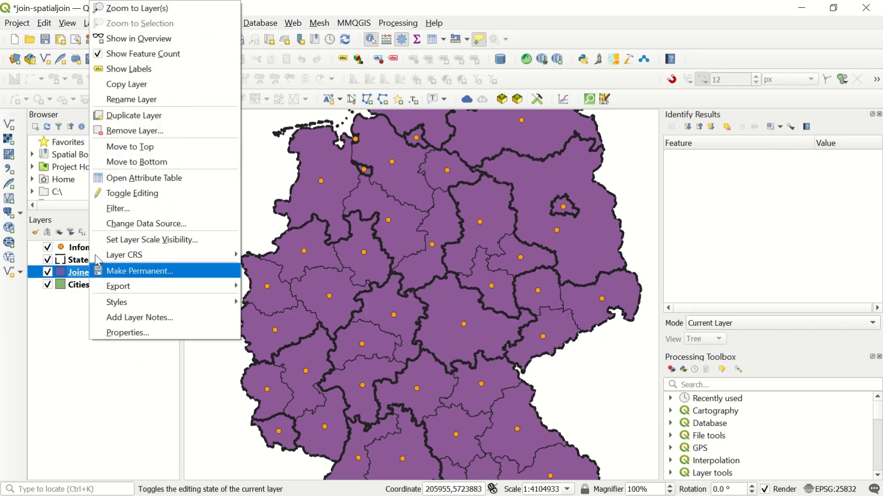
{"action": "left_click", "coordinate": [131, 176]}
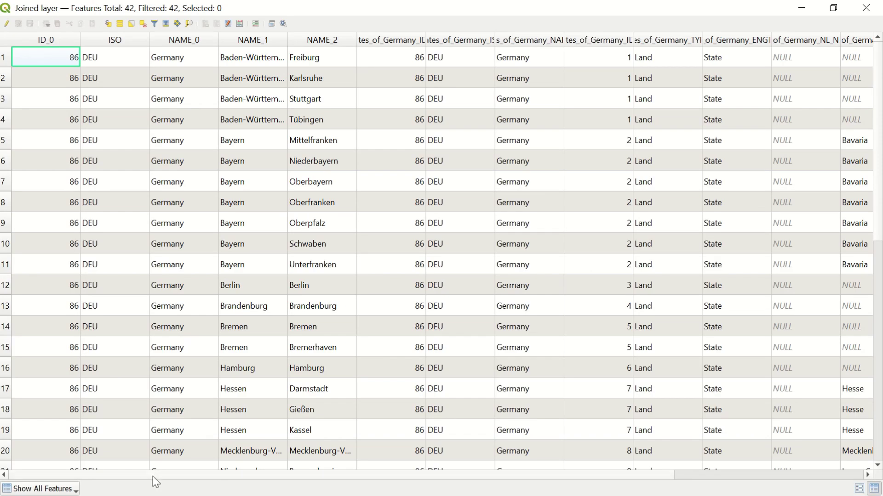
{"action": "left_click_drag", "start_coordinate": [153, 476], "coordinate": [342, 476]}
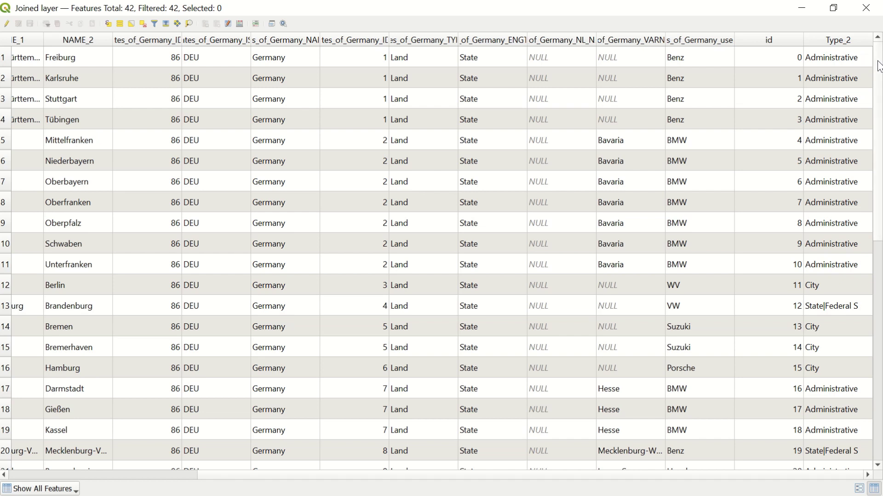
{"action": "scroll", "coordinate": [879, 66], "scroll_direction": "down", "scroll_amount": 3}
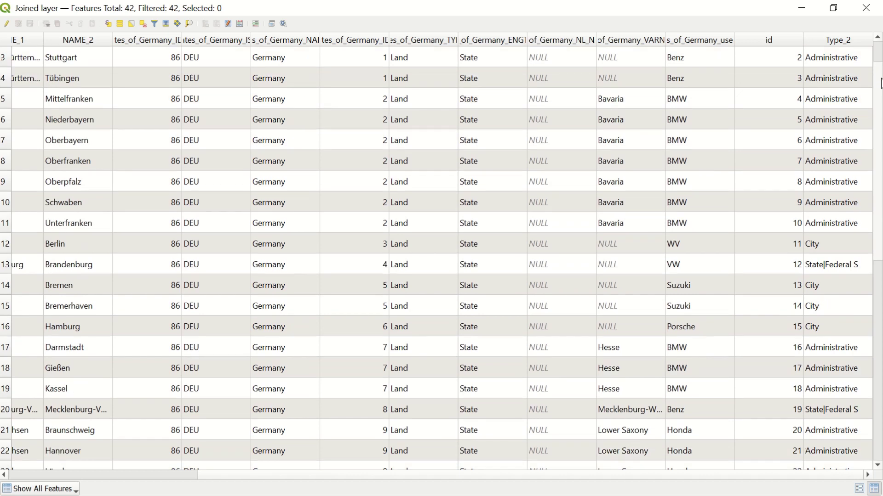
{"action": "scroll", "coordinate": [604, 83], "scroll_direction": "down", "scroll_amount": 4}
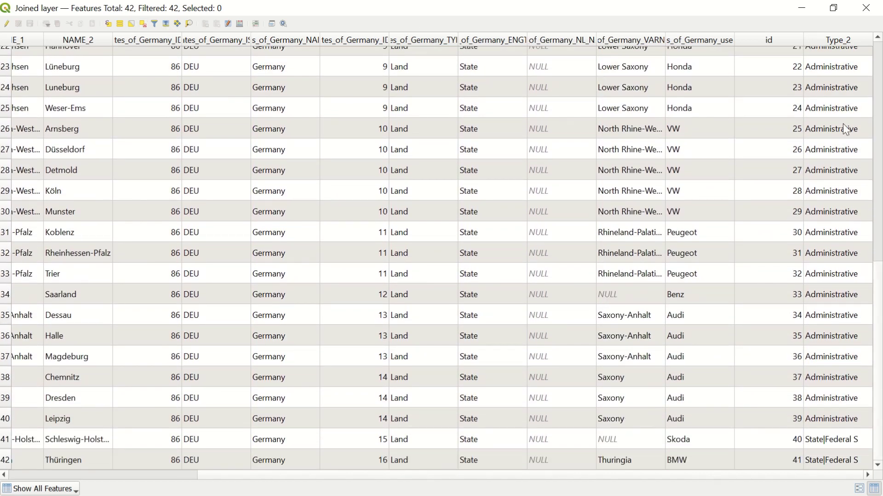
{"action": "left_click", "coordinate": [866, 8]}
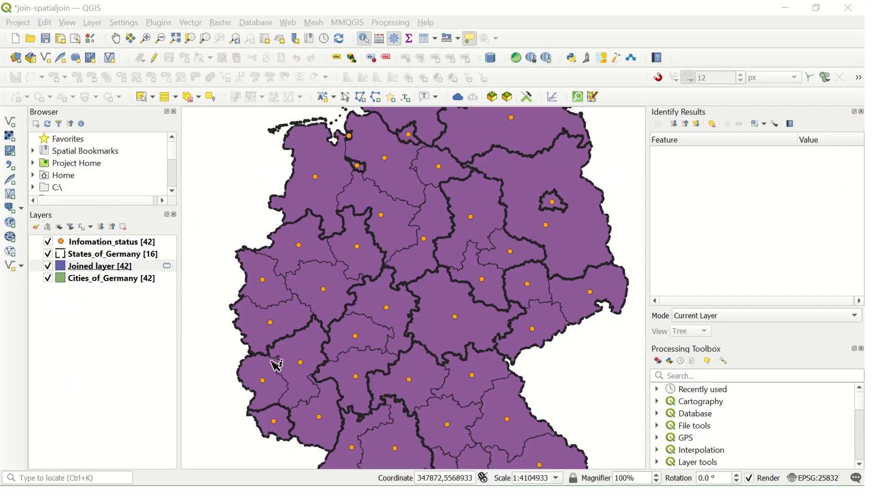
Hide the Cities_of_Germany layer and the Joined layer on the map.
{"action": "mouse_move", "coordinate": [276, 365]}
{"action": "scroll", "coordinate": [385, 316], "scroll_direction": "down", "scroll_amount": 1}
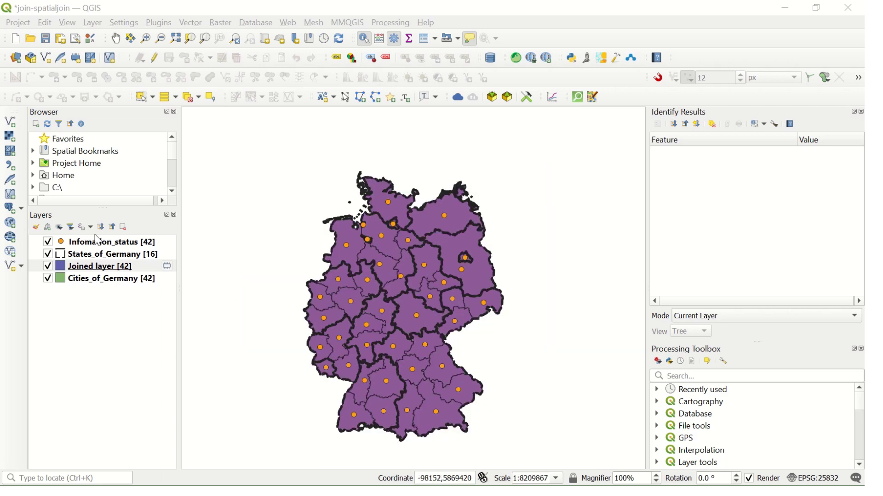
{"action": "left_click", "coordinate": [48, 281]}
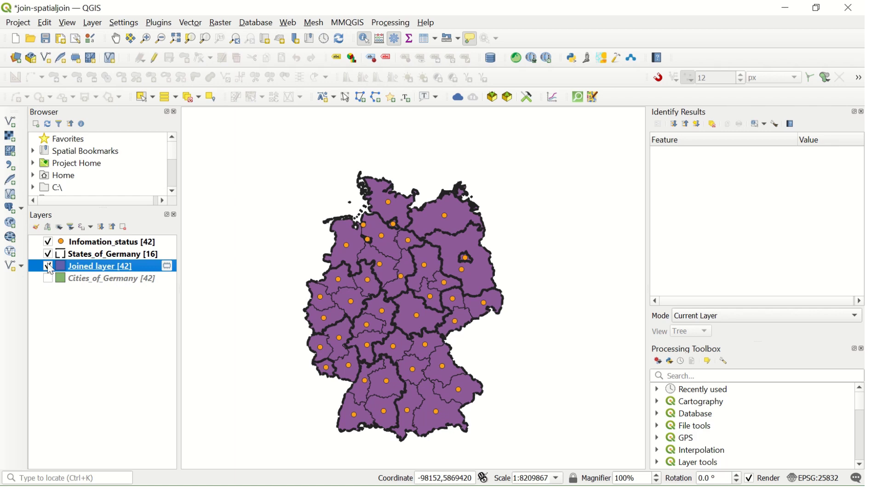
{"action": "left_click", "coordinate": [48, 267]}
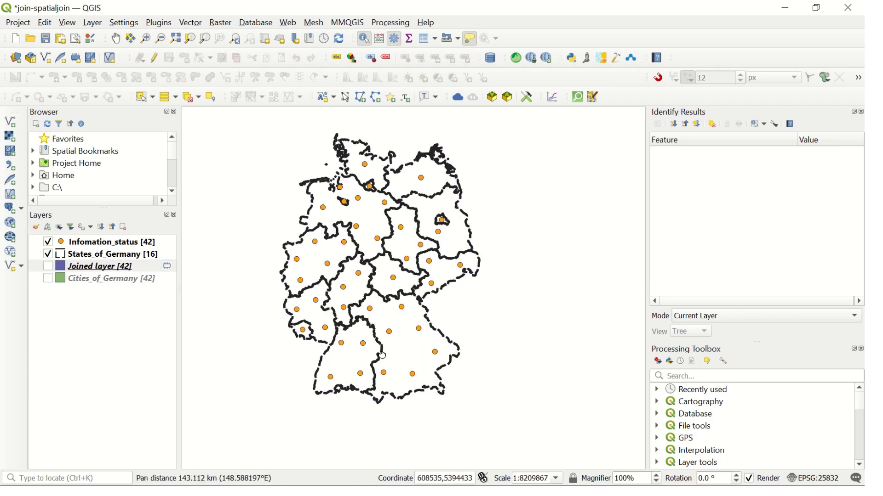
Open the States_of_Germany attribute table to examine the state attributes and the used_car field.
{"action": "left_click_drag", "start_coordinate": [411, 396], "coordinate": [389, 359]}
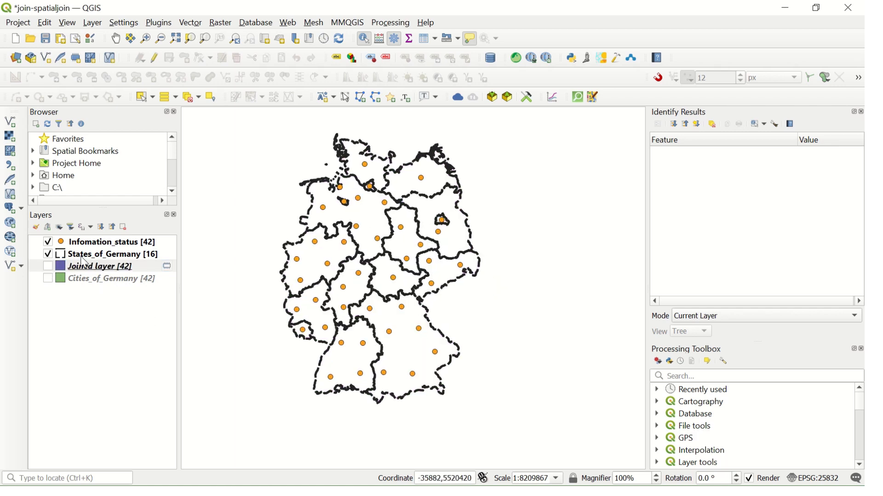
{"action": "scroll", "coordinate": [375, 382], "scroll_direction": "up", "scroll_amount": 1}
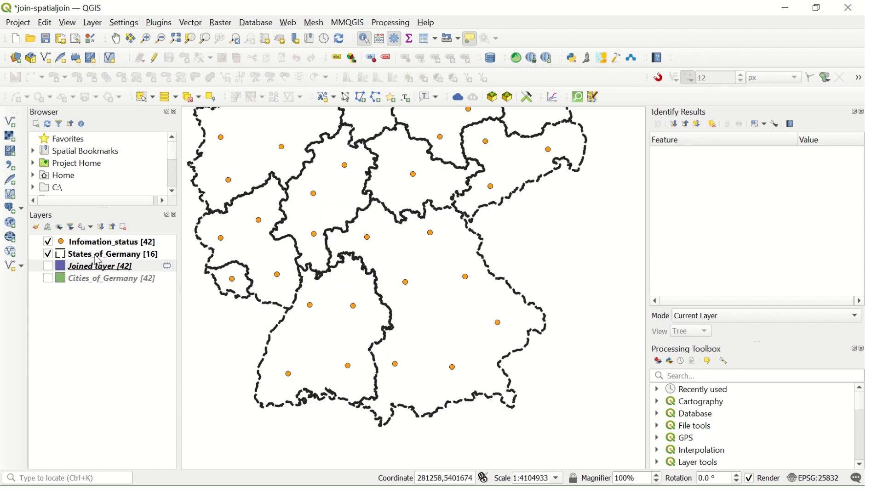
{"action": "right_click", "coordinate": [96, 254]}
{"action": "left_click", "coordinate": [134, 188]}
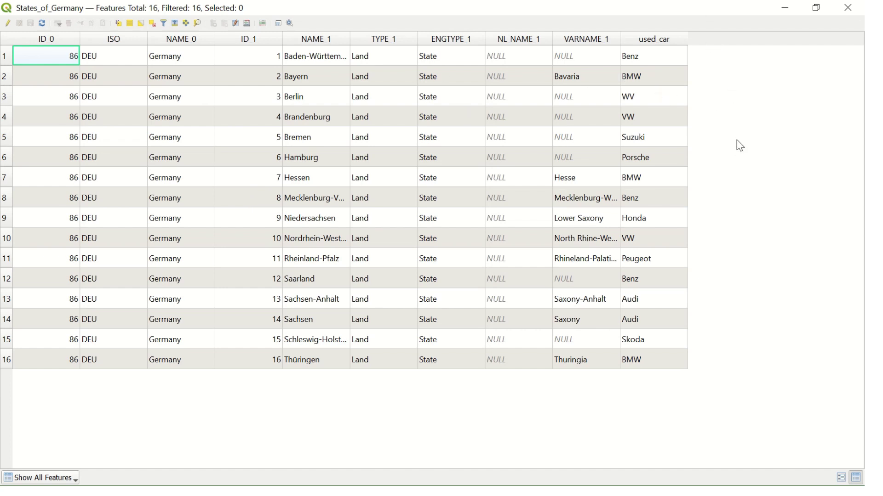
Close the States_of_Germany attribute table and examine the Infomation_status points inside Baden-Württemberg on the map.
{"action": "left_click", "coordinate": [848, 8]}
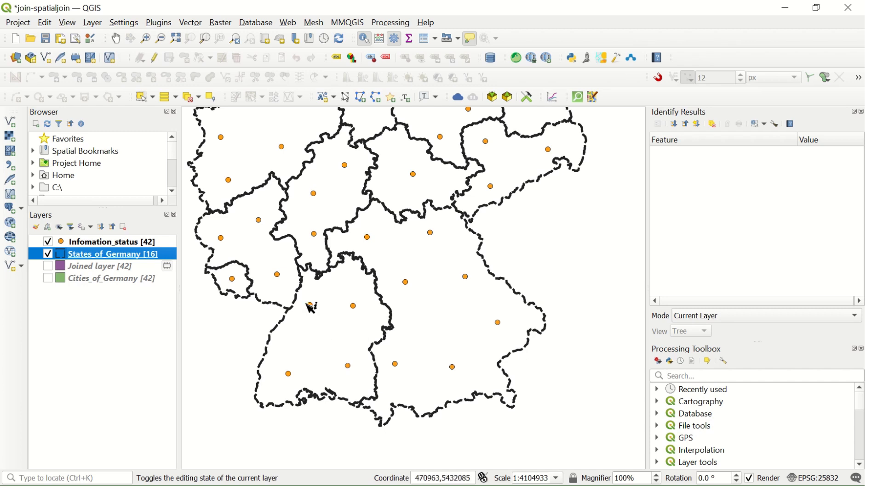
{"action": "mouse_move", "coordinate": [318, 310]}
{"action": "mouse_move", "coordinate": [358, 313]}
{"action": "mouse_move", "coordinate": [382, 290]}
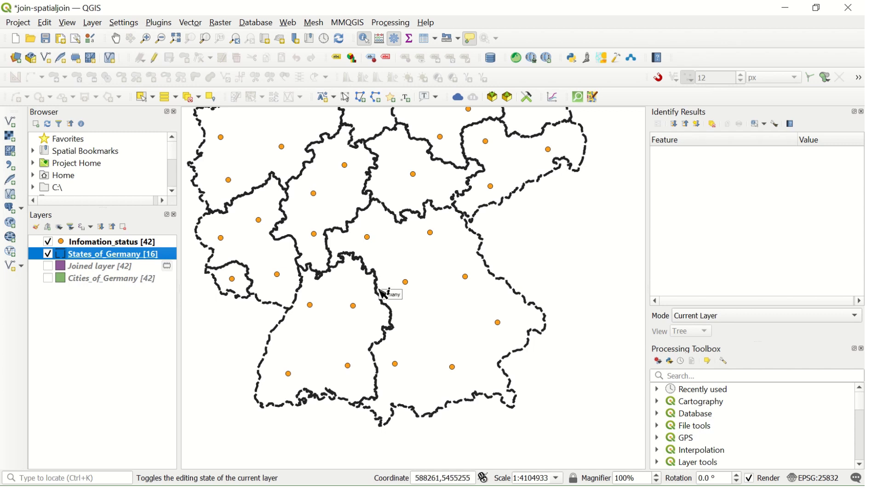
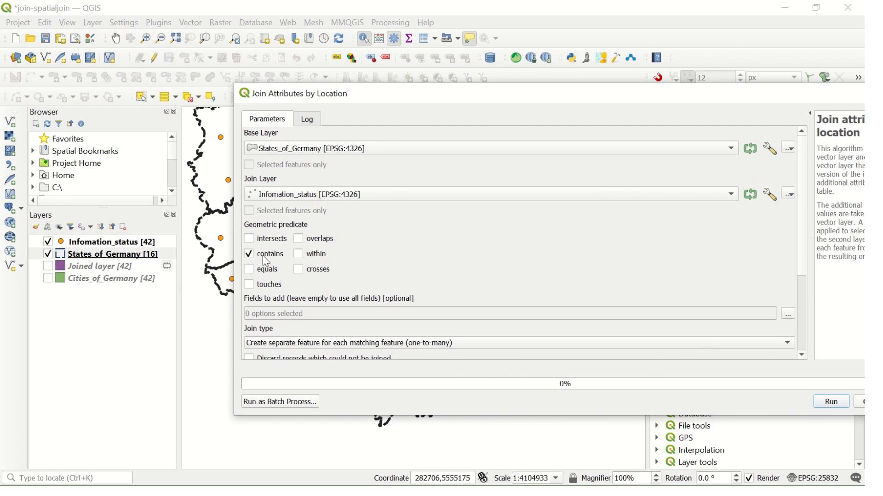
Spatially join Infomation_status to States_of_Germany with the contains and within predicates and the one-to-many join type.
{"action": "left_click", "coordinate": [300, 254]}
{"action": "scroll", "coordinate": [413, 256], "scroll_direction": "down", "scroll_amount": 1}
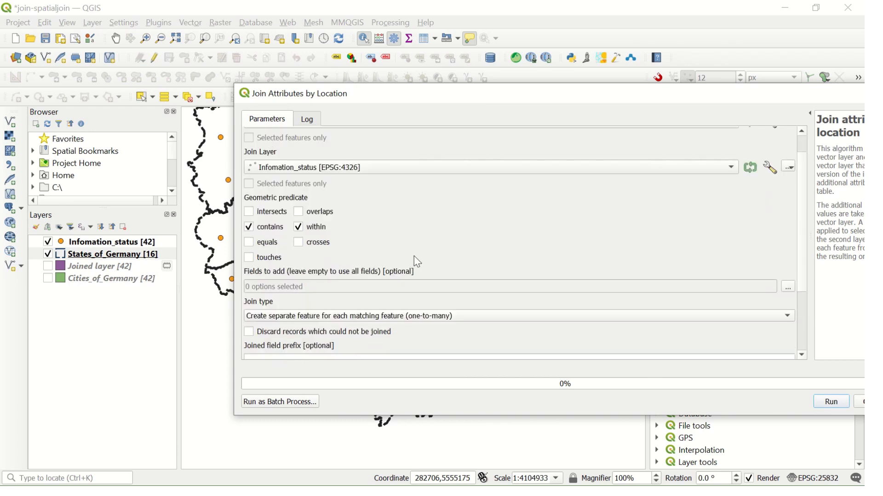
{"action": "scroll", "coordinate": [414, 256], "scroll_direction": "down", "scroll_amount": 2}
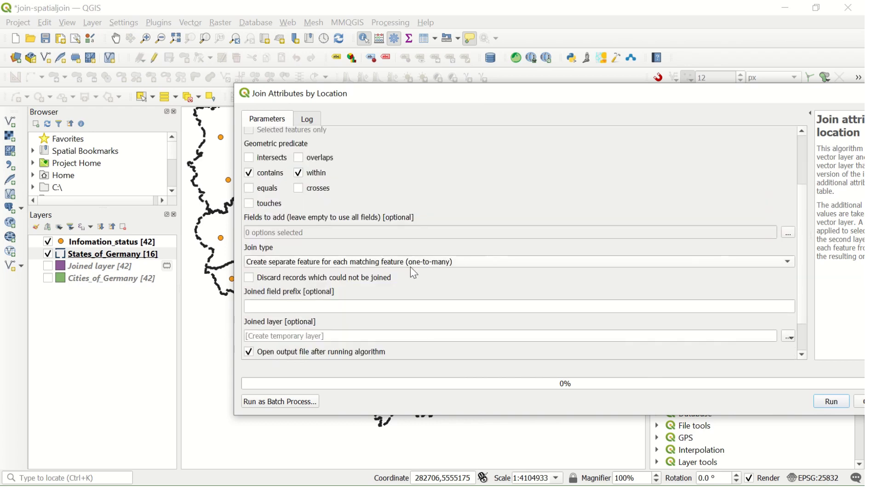
{"action": "left_click", "coordinate": [411, 266]}
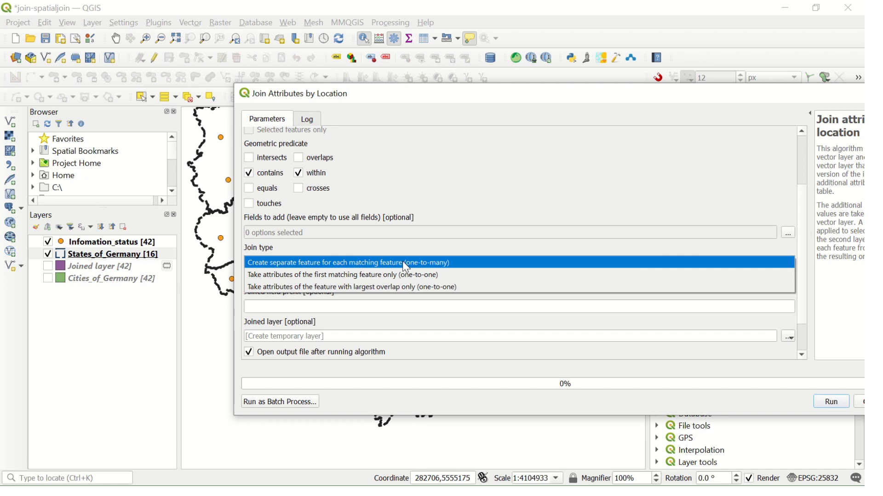
{"action": "left_click", "coordinate": [402, 262]}
{"action": "scroll", "coordinate": [405, 271], "scroll_direction": "down", "scroll_amount": 2}
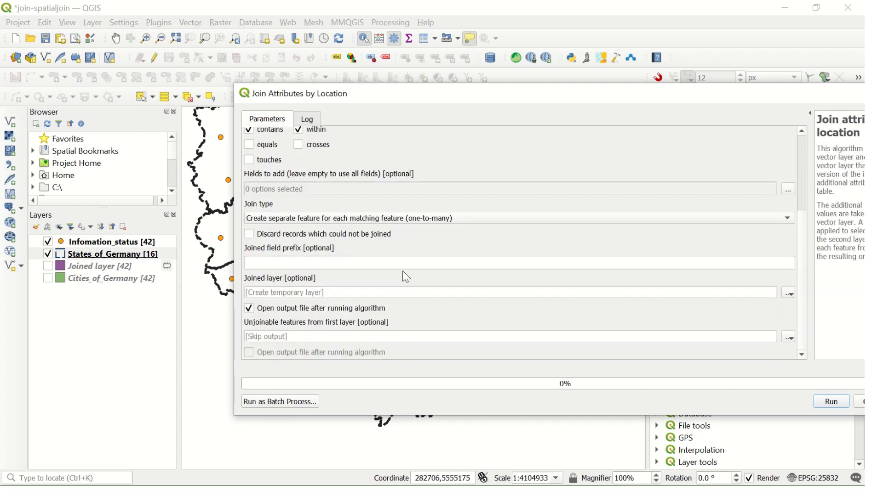
{"action": "left_click", "coordinate": [834, 403]}
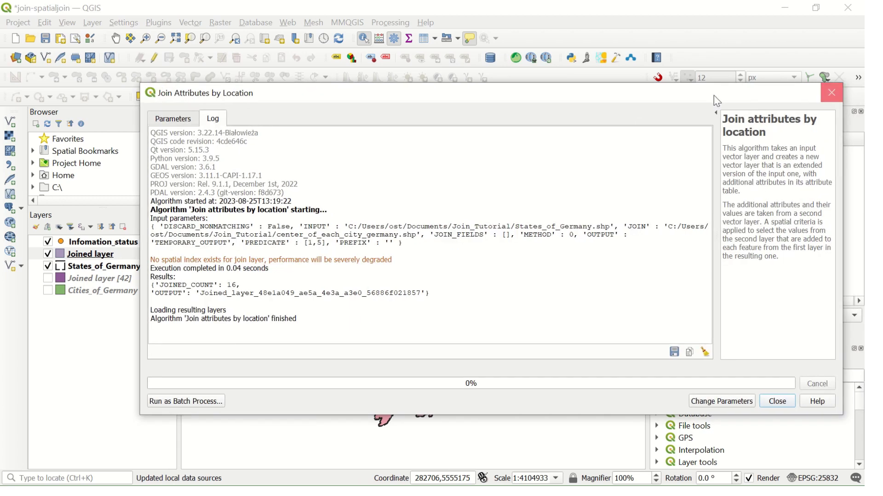
{"action": "left_click", "coordinate": [831, 93]}
Show the feature count for the new Joined layer and hide the States_of_Germany layer.
{"action": "right_click", "coordinate": [84, 261]}
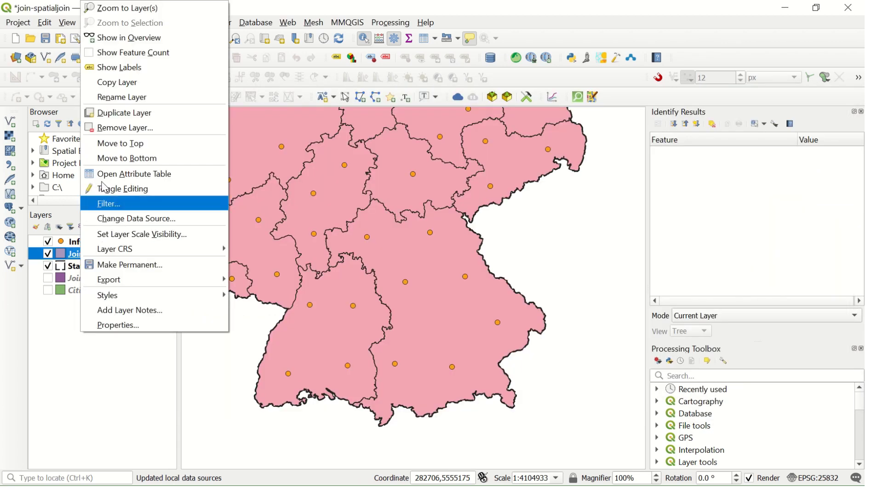
{"action": "left_click", "coordinate": [146, 62]}
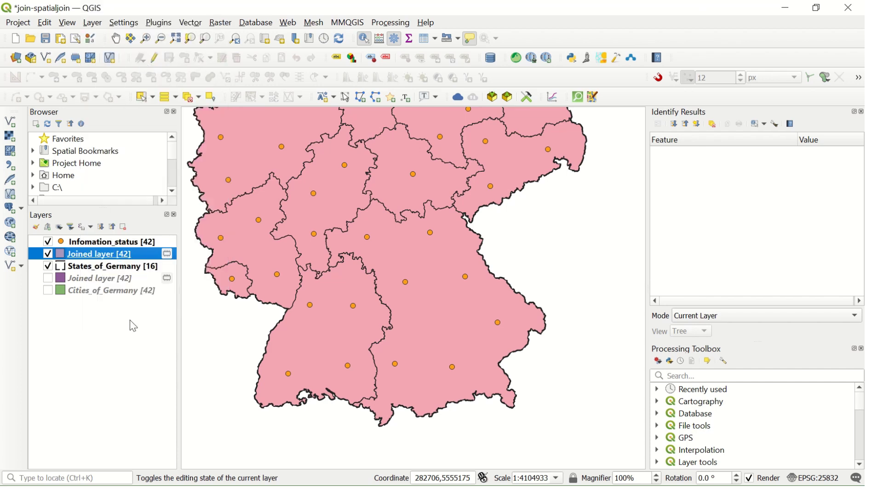
{"action": "left_click", "coordinate": [48, 267]}
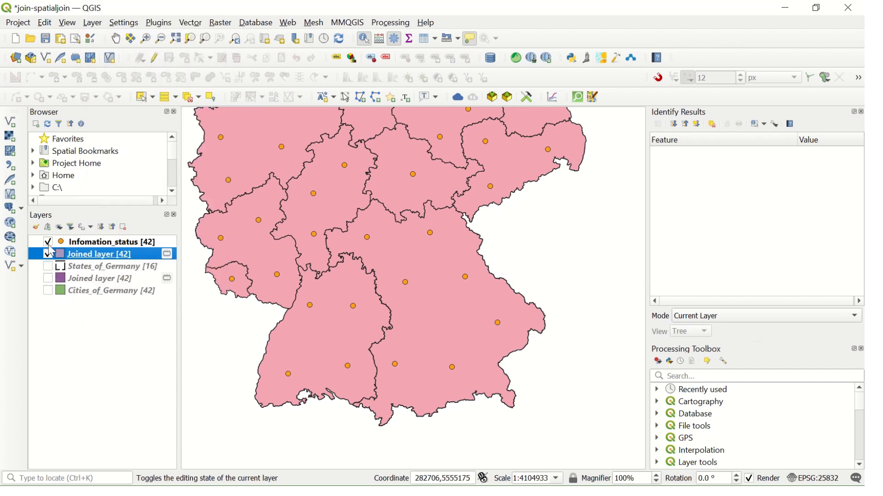
Examine the joined id and Type_2 columns in the new Joined layer's attribute table, and close it.
{"action": "right_click", "coordinate": [94, 256]}
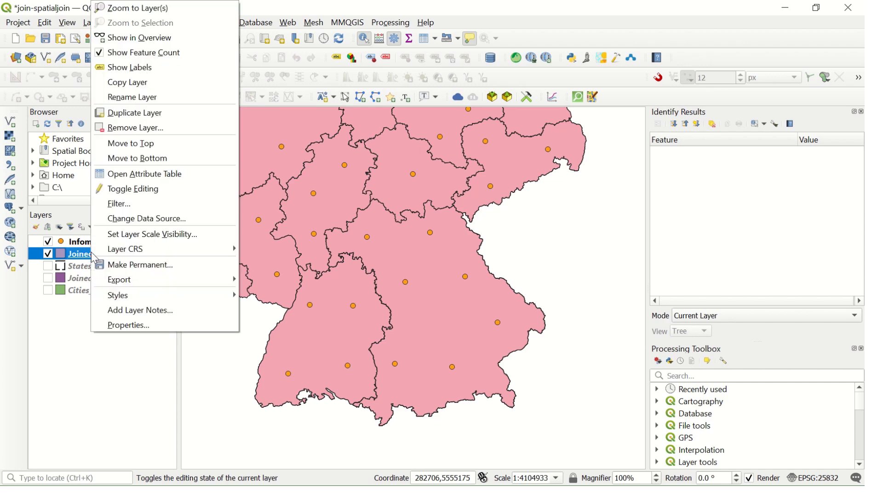
{"action": "left_click", "coordinate": [128, 174]}
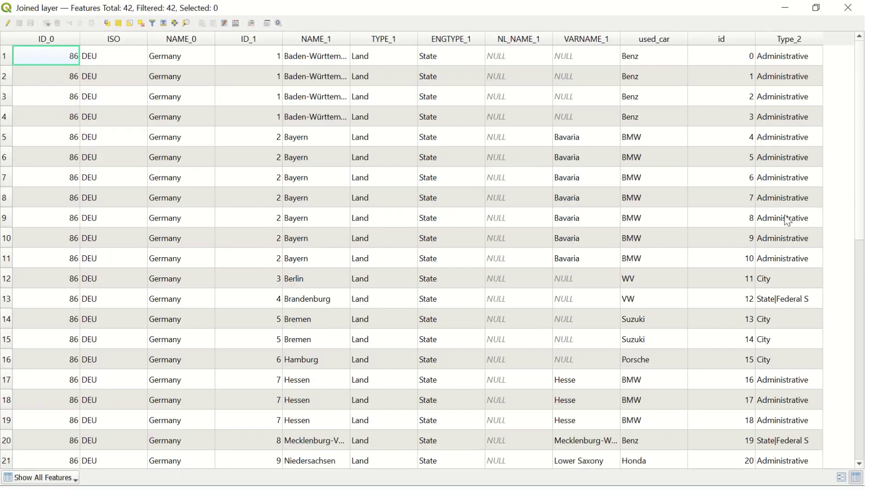
{"action": "mouse_move", "coordinate": [861, 183]}
{"action": "left_mouse_down"}
{"action": "mouse_move", "coordinate": [858, 238]}
{"action": "mouse_move", "coordinate": [859, 177]}
{"action": "left_mouse_up"}
{"action": "left_click_drag", "start_coordinate": [862, 106], "coordinate": [841, 5]}
{"action": "left_click", "coordinate": [842, 7]}
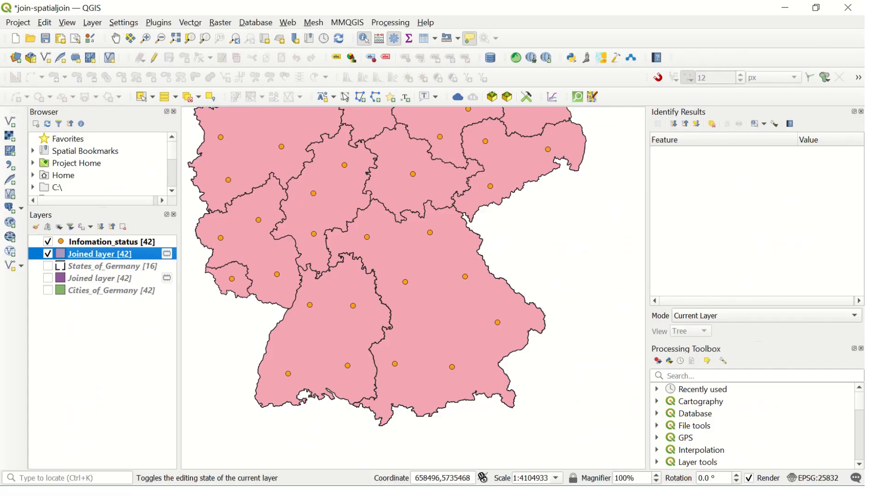
Identify Baden-Württemberg in the new Joined layer, collapse the first record to compare the matches, and clear the results.
{"action": "left_click", "coordinate": [107, 248]}
{"action": "left_click", "coordinate": [98, 261]}
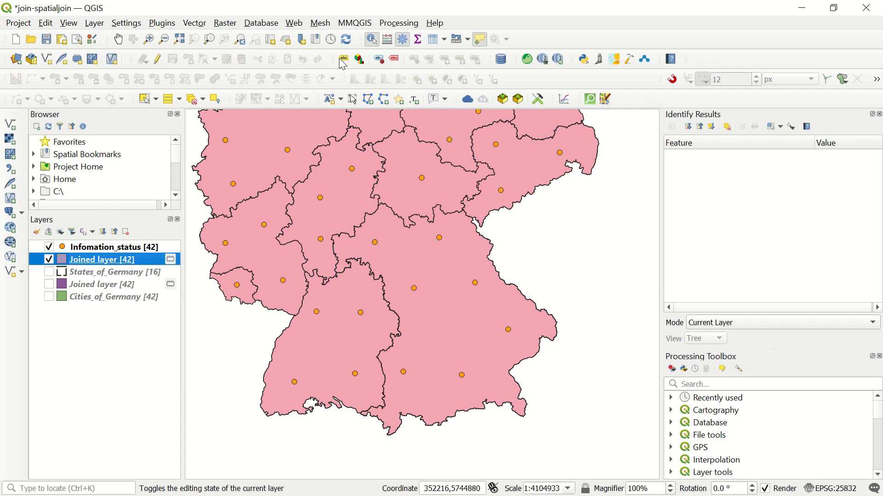
{"action": "left_click", "coordinate": [326, 346]}
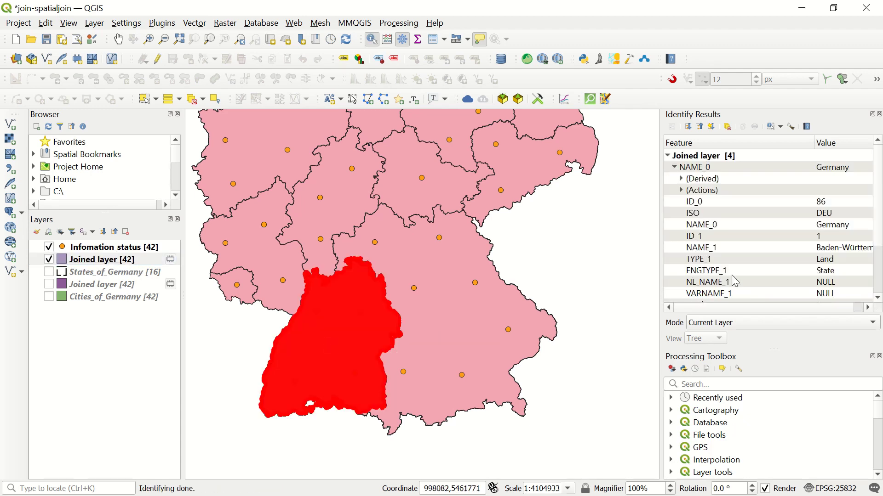
{"action": "left_click", "coordinate": [674, 168]}
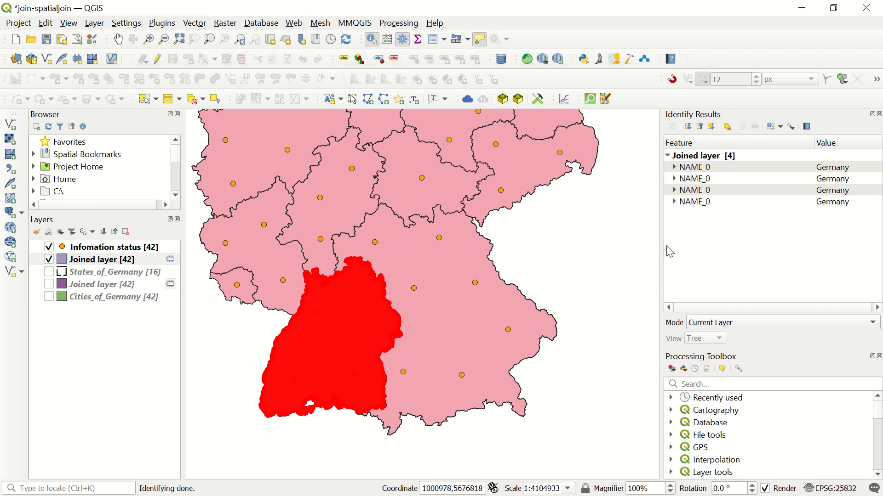
{"action": "left_click", "coordinate": [235, 359]}
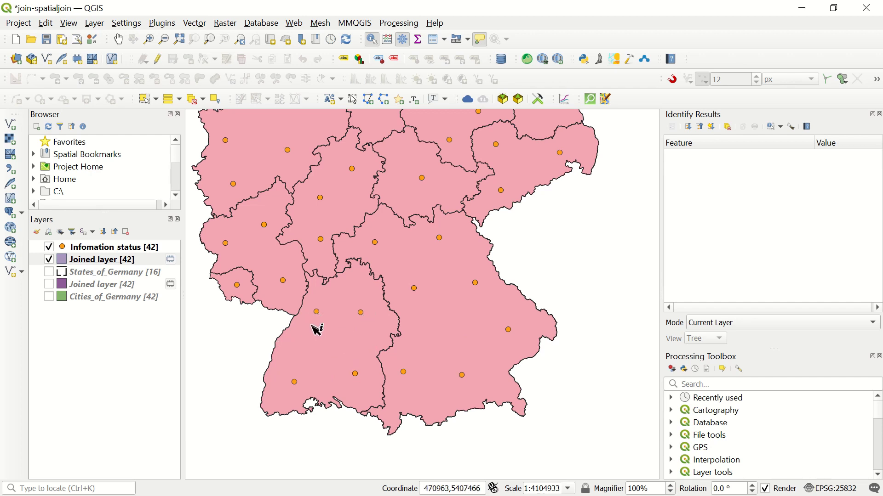
{"action": "mouse_move", "coordinate": [318, 327]}
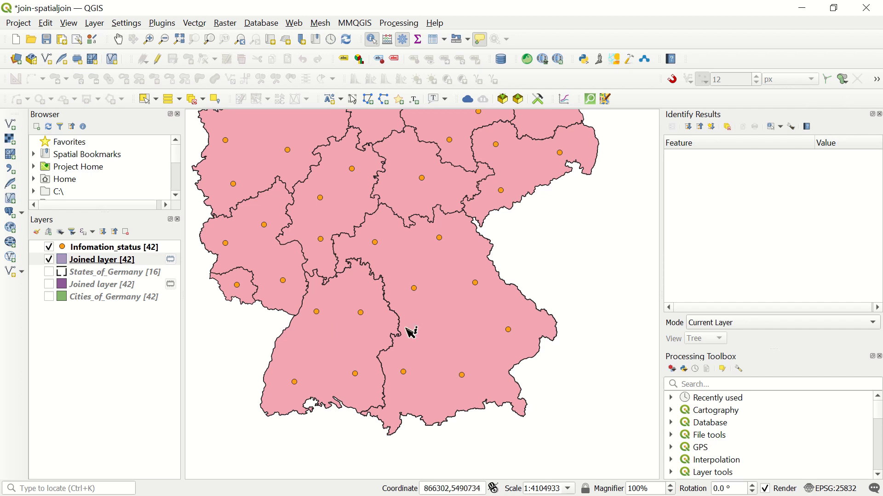
Identify Baden-Württemberg again and read the id and Type_2 values of its first two joined records.
{"action": "left_click", "coordinate": [338, 345]}
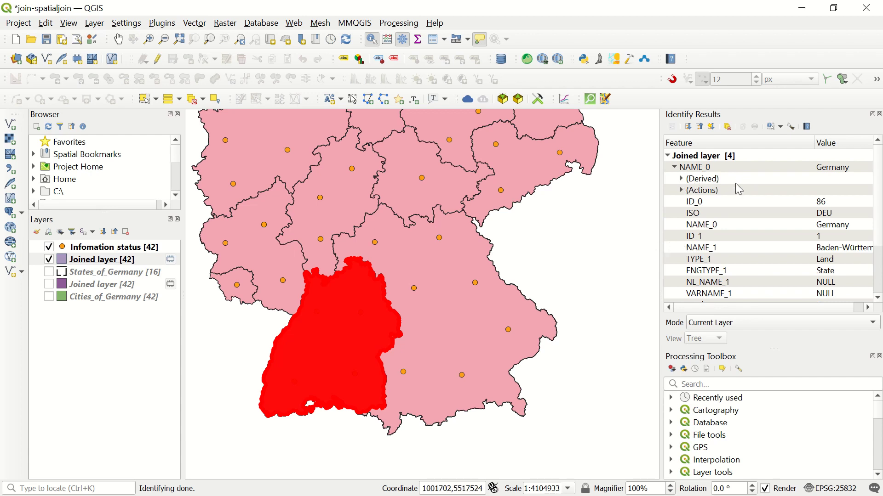
{"action": "scroll", "coordinate": [730, 200], "scroll_direction": "down", "scroll_amount": 1}
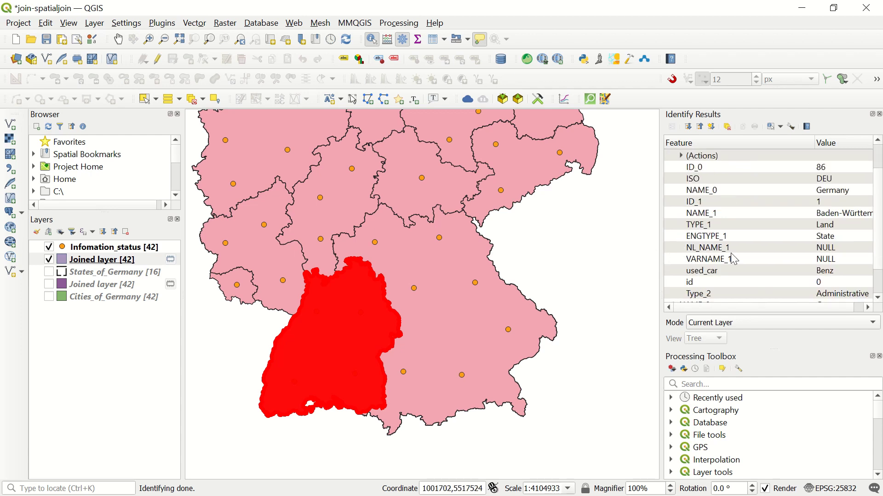
{"action": "scroll", "coordinate": [733, 259], "scroll_direction": "down", "scroll_amount": 1}
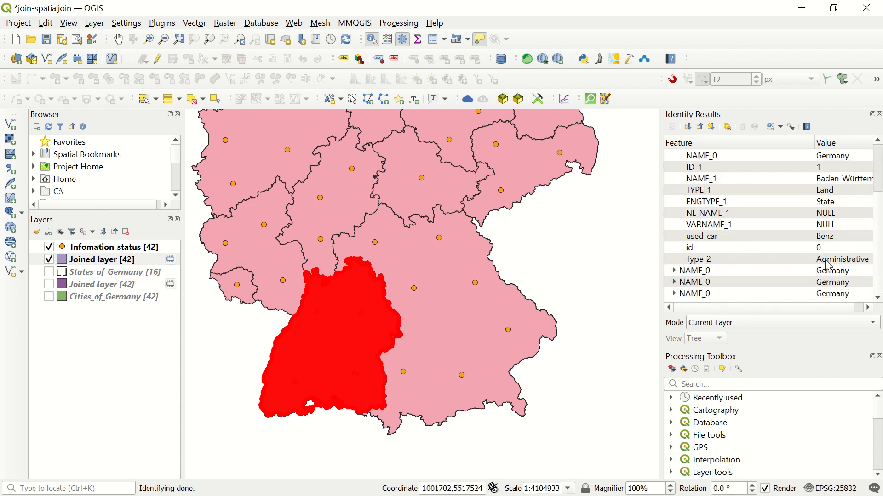
{"action": "left_click", "coordinate": [674, 271]}
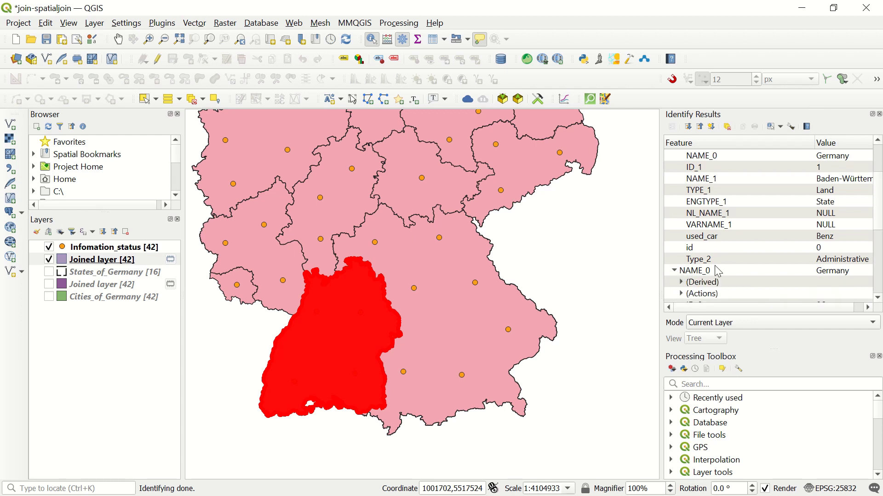
{"action": "scroll", "coordinate": [725, 267], "scroll_direction": "down", "scroll_amount": 2}
{"action": "scroll", "coordinate": [736, 272], "scroll_direction": "down", "scroll_amount": 2}
{"action": "scroll", "coordinate": [741, 277], "scroll_direction": "down", "scroll_amount": 1}
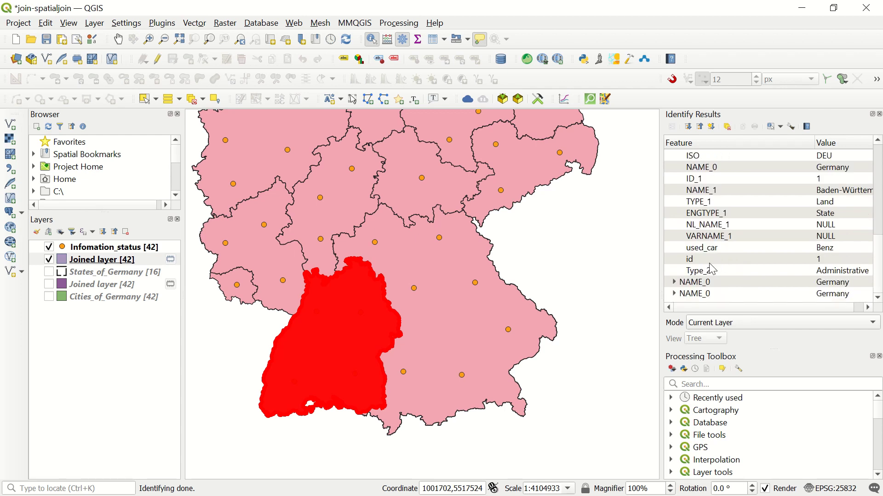
Expand the third and fourth joined records of Baden-Württemberg to read their id and Type_2 values.
{"action": "left_click", "coordinate": [675, 282]}
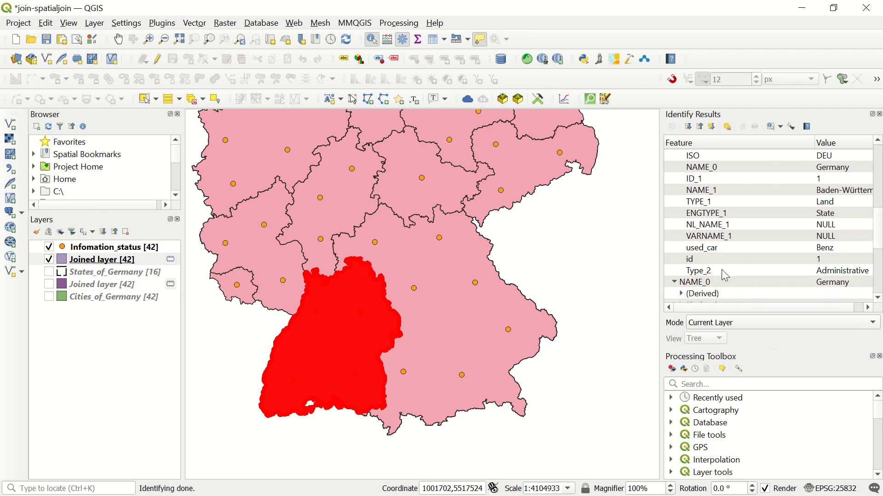
{"action": "scroll", "coordinate": [738, 271], "scroll_direction": "down", "scroll_amount": 2}
{"action": "scroll", "coordinate": [741, 271], "scroll_direction": "down", "scroll_amount": 5}
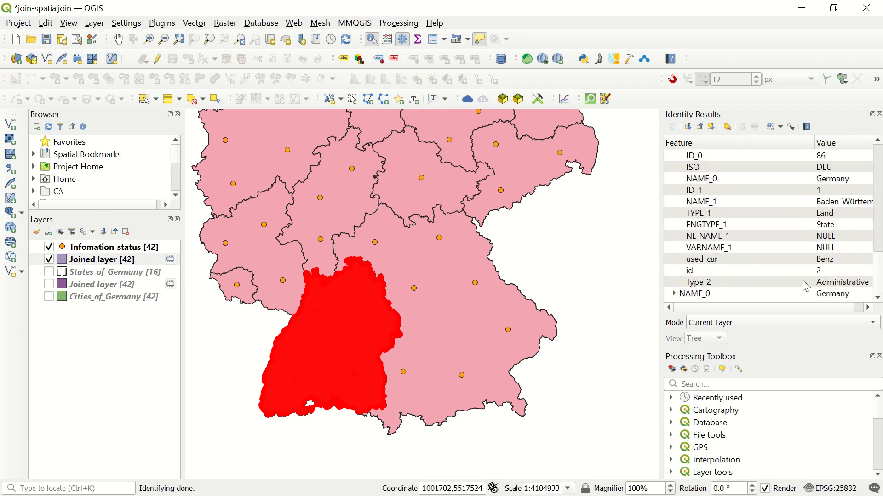
{"action": "left_click", "coordinate": [703, 284]}
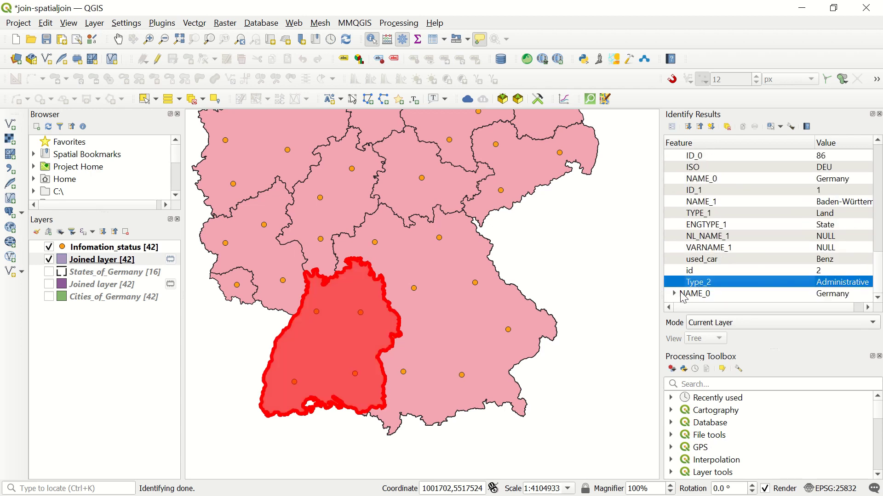
{"action": "left_click", "coordinate": [675, 294]}
{"action": "scroll", "coordinate": [708, 281], "scroll_direction": "down", "scroll_amount": 5}
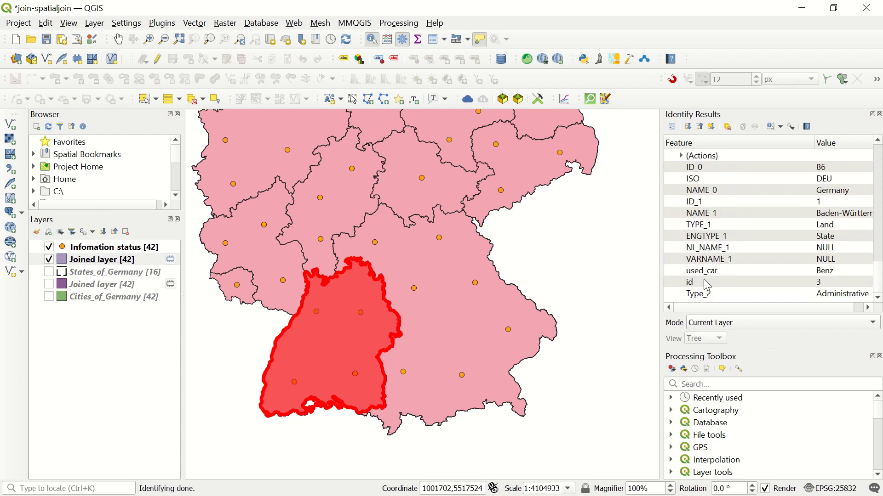
{"action": "left_click", "coordinate": [684, 296]}
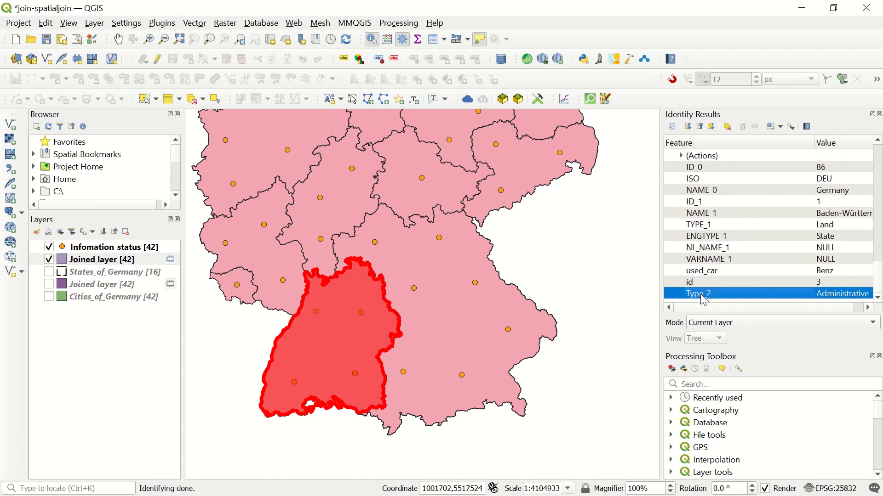
{"action": "scroll", "coordinate": [757, 248], "scroll_direction": "up", "scroll_amount": 2}
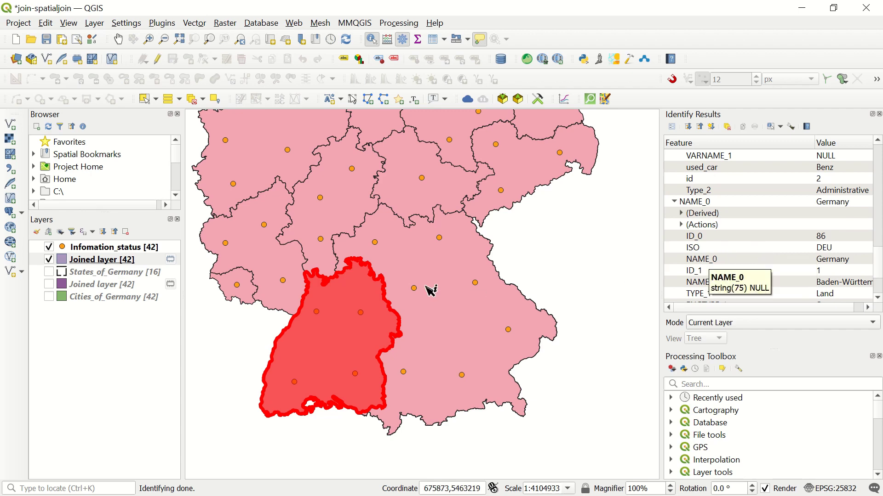
Identify Thüringen in the Joined layer and examine its joined attributes down to Type_2.
{"action": "left_click_drag", "start_coordinate": [435, 195], "coordinate": [418, 329]}
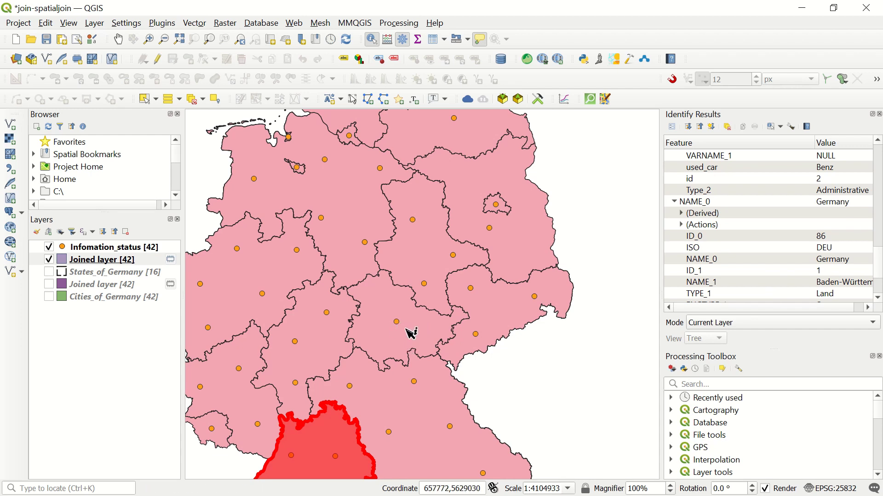
{"action": "mouse_move", "coordinate": [407, 329]}
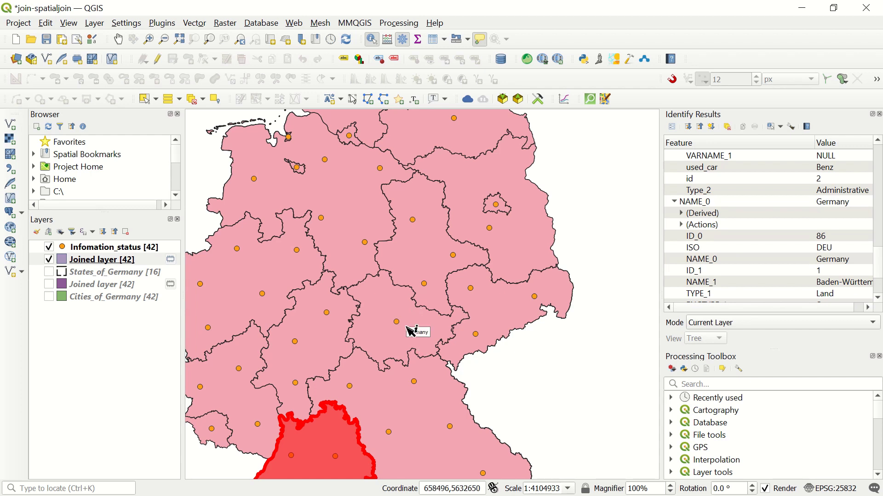
{"action": "left_click", "coordinate": [397, 339]}
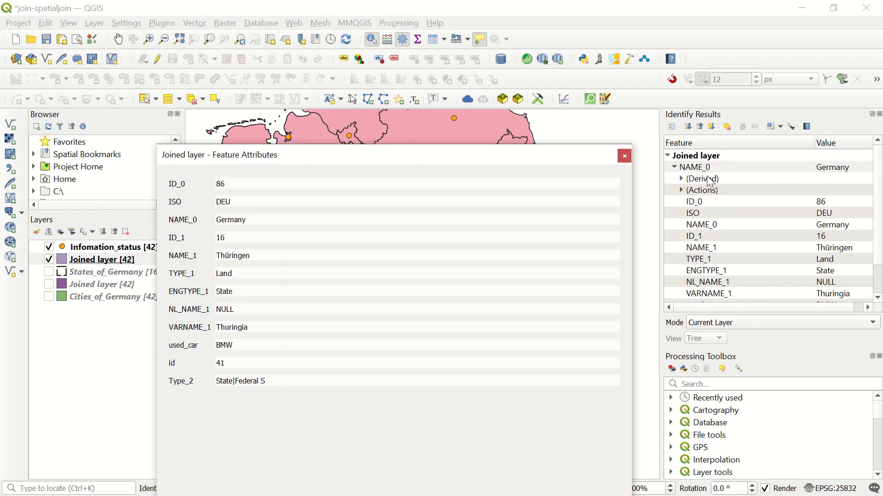
{"action": "left_click", "coordinate": [678, 169]}
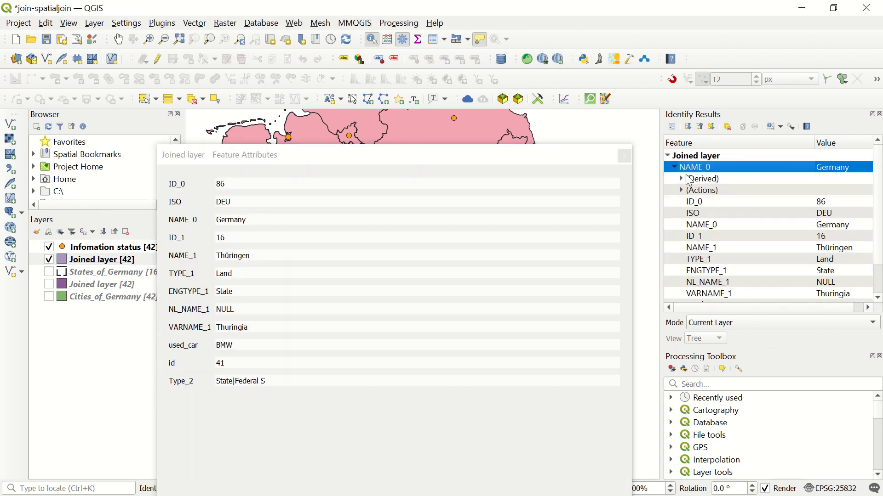
{"action": "scroll", "coordinate": [720, 224], "scroll_direction": "down", "scroll_amount": 1}
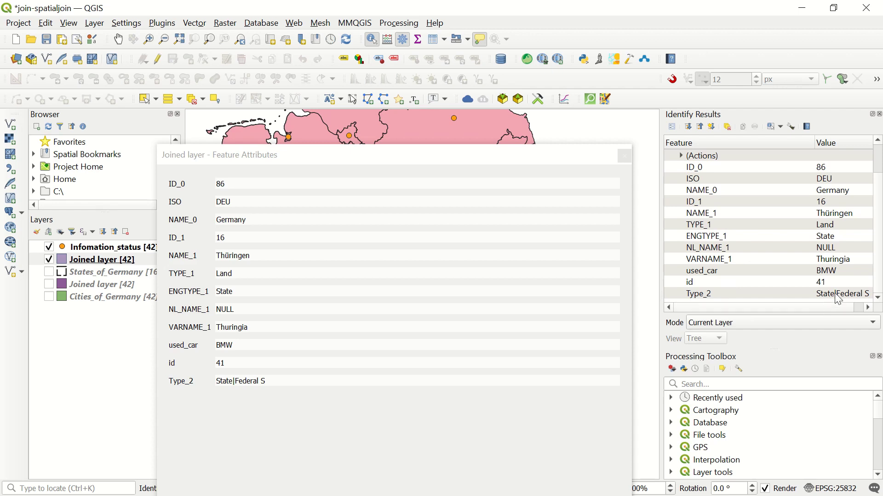
Close the feature attribute form, identify Bayern in the Joined layer, and collapse its first record to compare all the matches.
{"action": "left_click", "coordinate": [625, 156]}
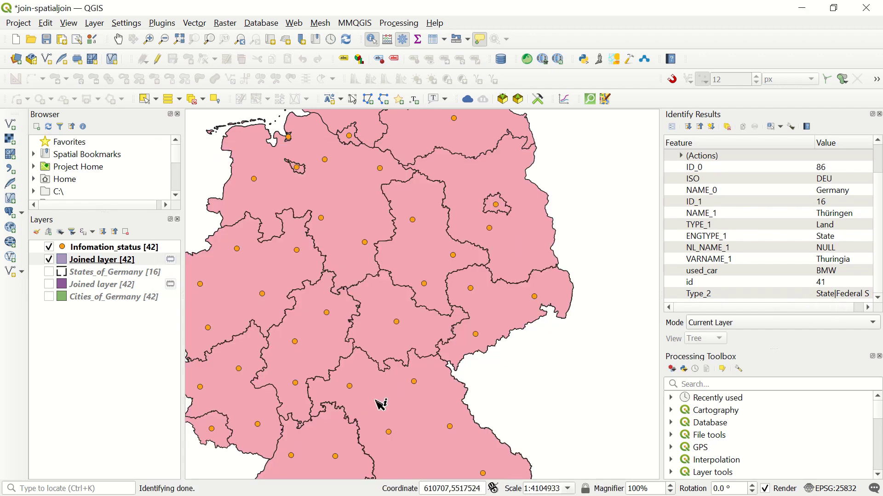
{"action": "left_click_drag", "start_coordinate": [399, 371], "coordinate": [405, 271]}
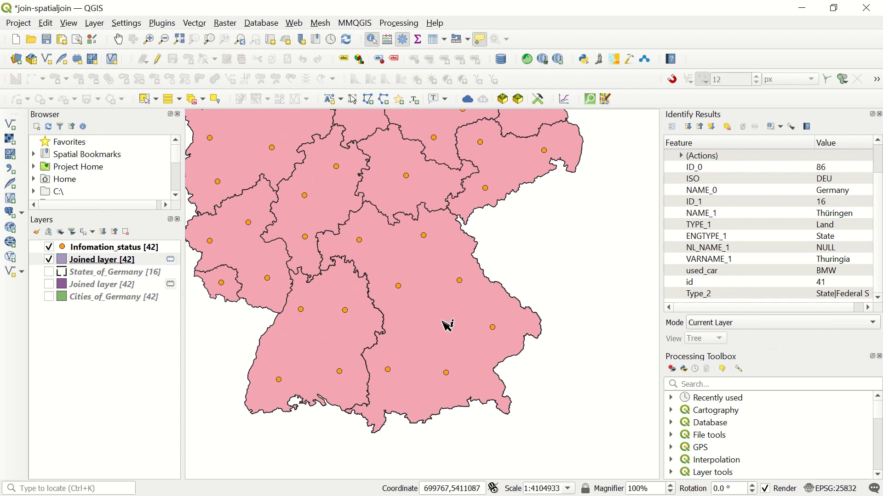
{"action": "mouse_move", "coordinate": [446, 331]}
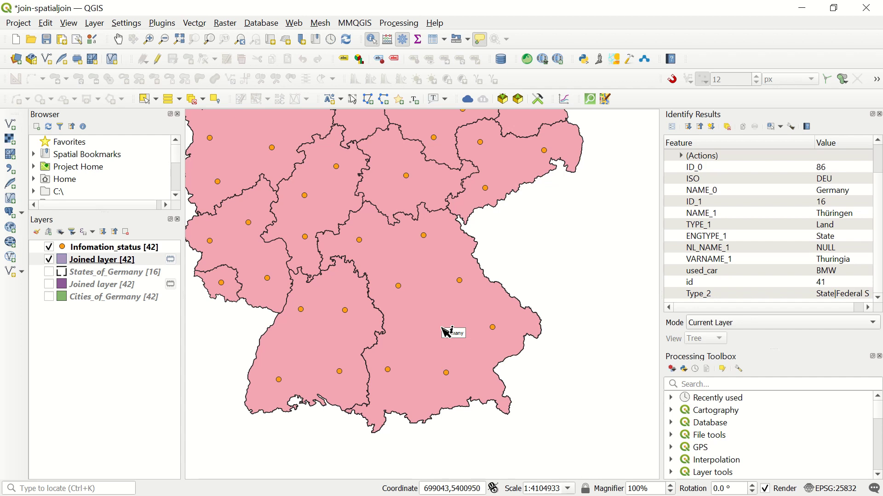
{"action": "left_click", "coordinate": [420, 300]}
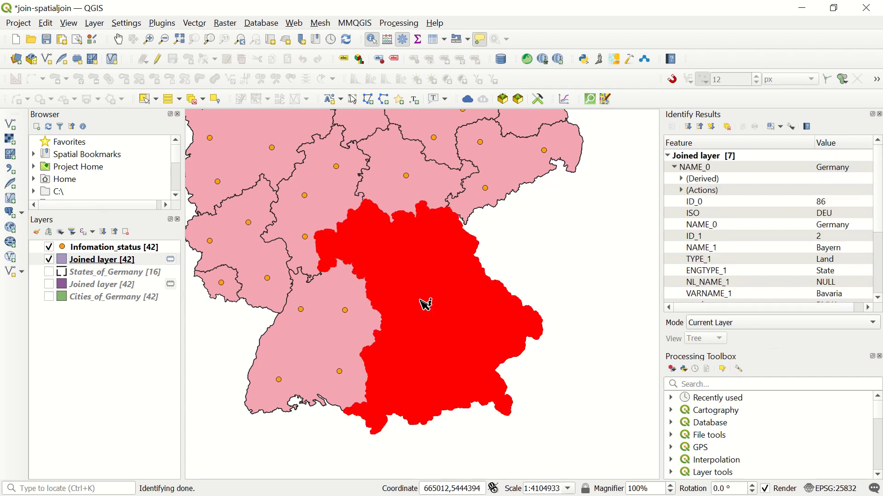
{"action": "left_click", "coordinate": [675, 167]}
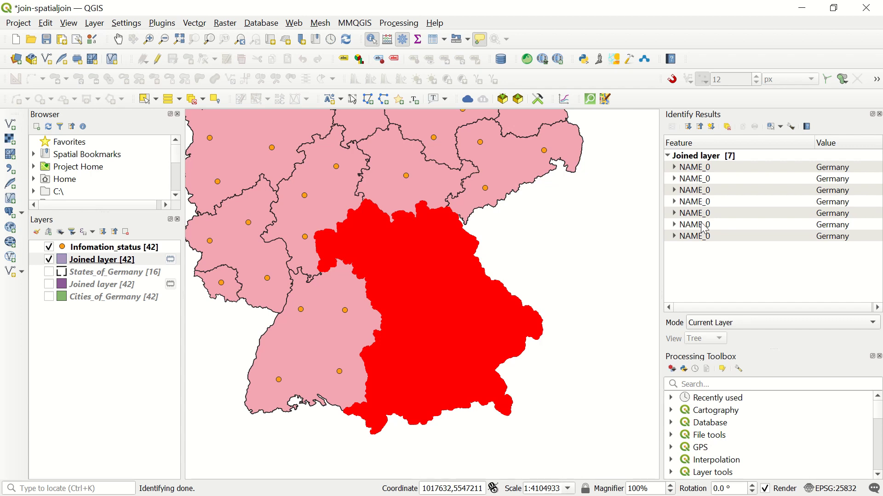
Expand the first joined record of Bayern and read its used_car, id and Type_2 values.
{"action": "left_click", "coordinate": [675, 167]}
{"action": "scroll", "coordinate": [727, 216], "scroll_direction": "down", "scroll_amount": 3}
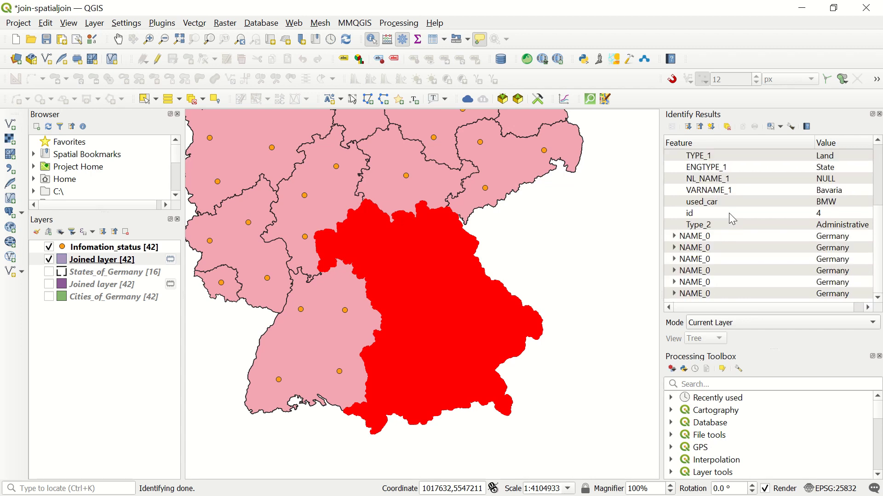
{"action": "left_click", "coordinate": [848, 224]}
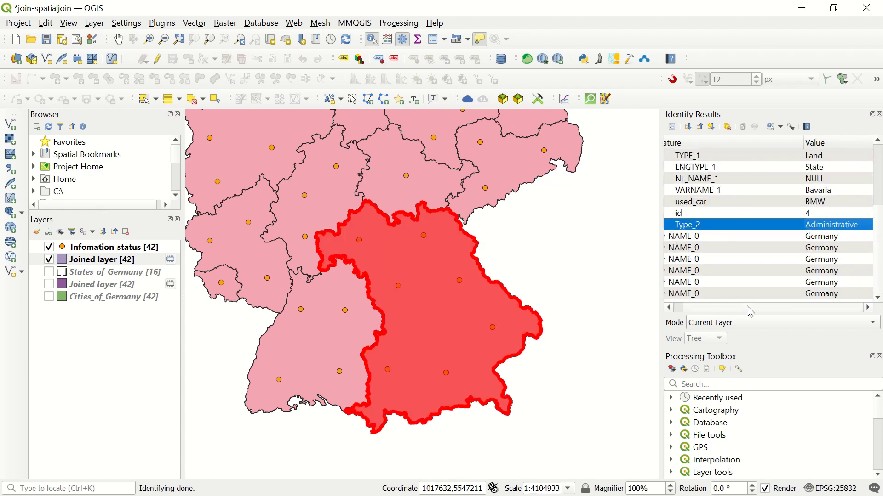
{"action": "scroll", "coordinate": [747, 307], "scroll_direction": "left", "scroll_amount": 1}
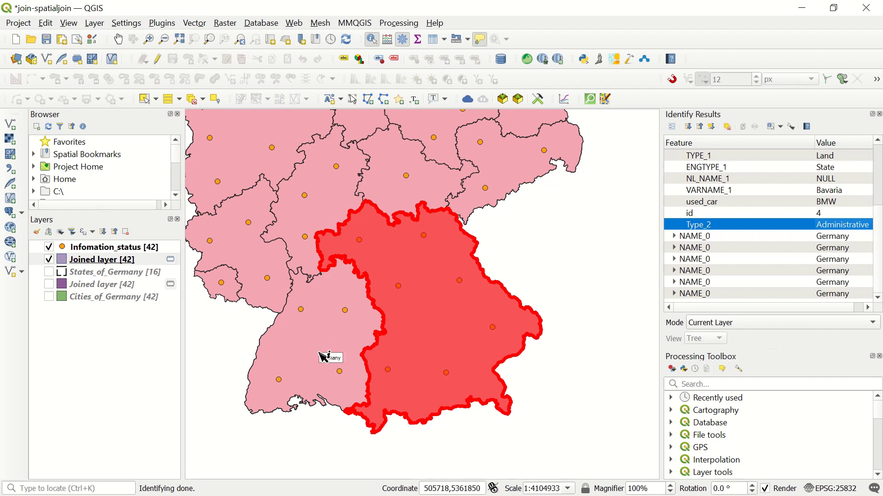
{"action": "left_click_drag", "start_coordinate": [416, 223], "coordinate": [467, 324]}
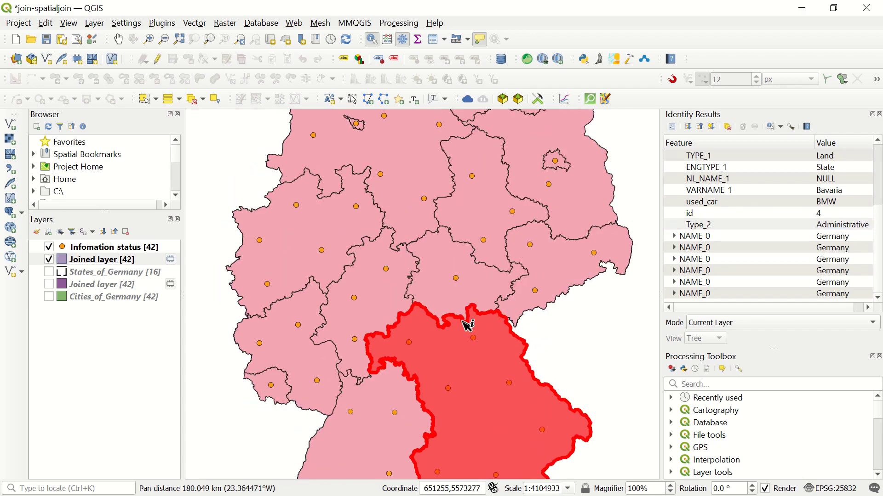